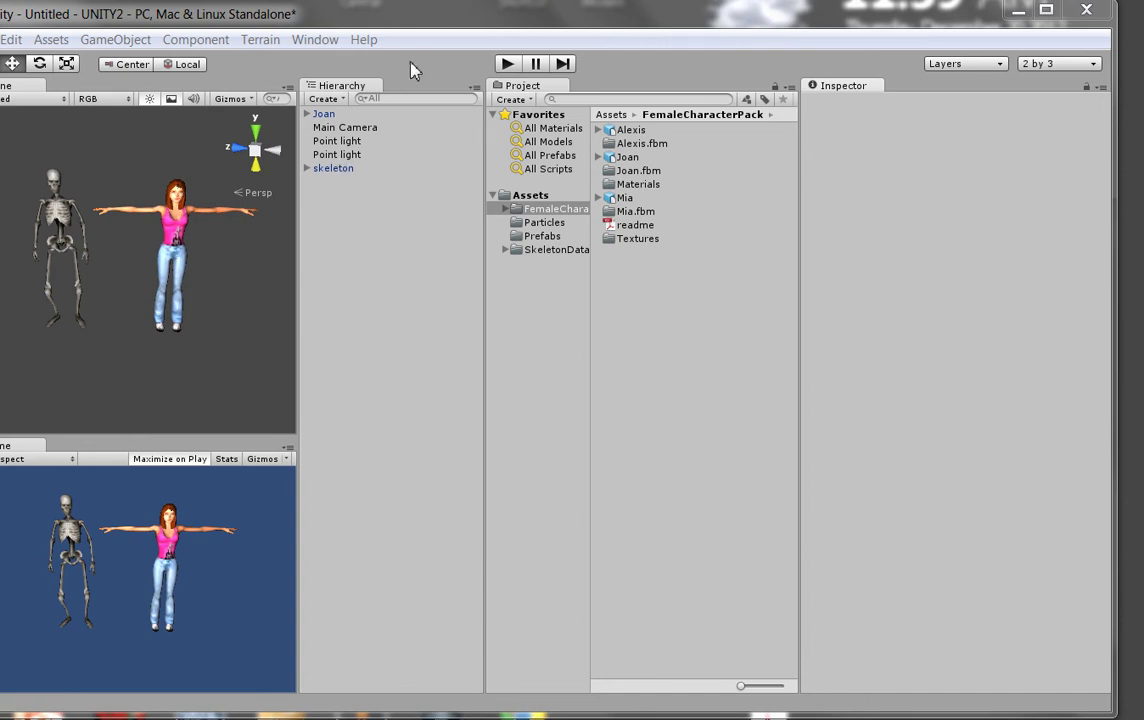
# Reposition the editor window and browse the skeleton and female character pack asset folders
pyautogui.moveTo(449, 19); pyautogui.dragTo(490, 15)
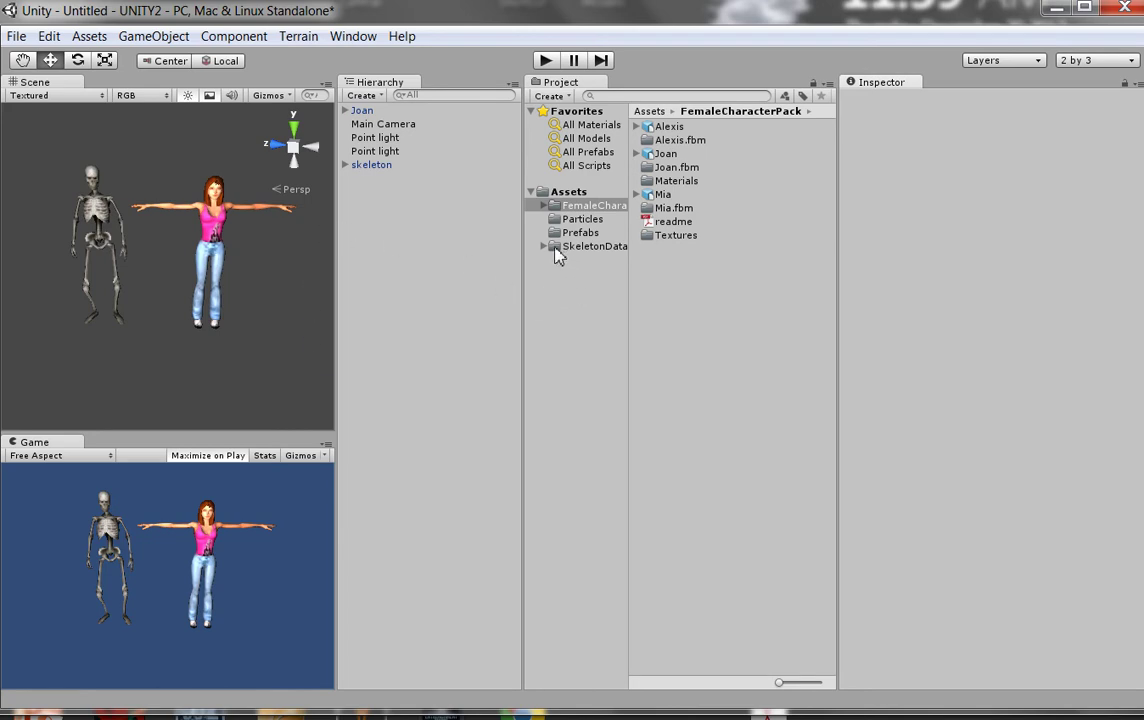
pyautogui.click(590, 246)
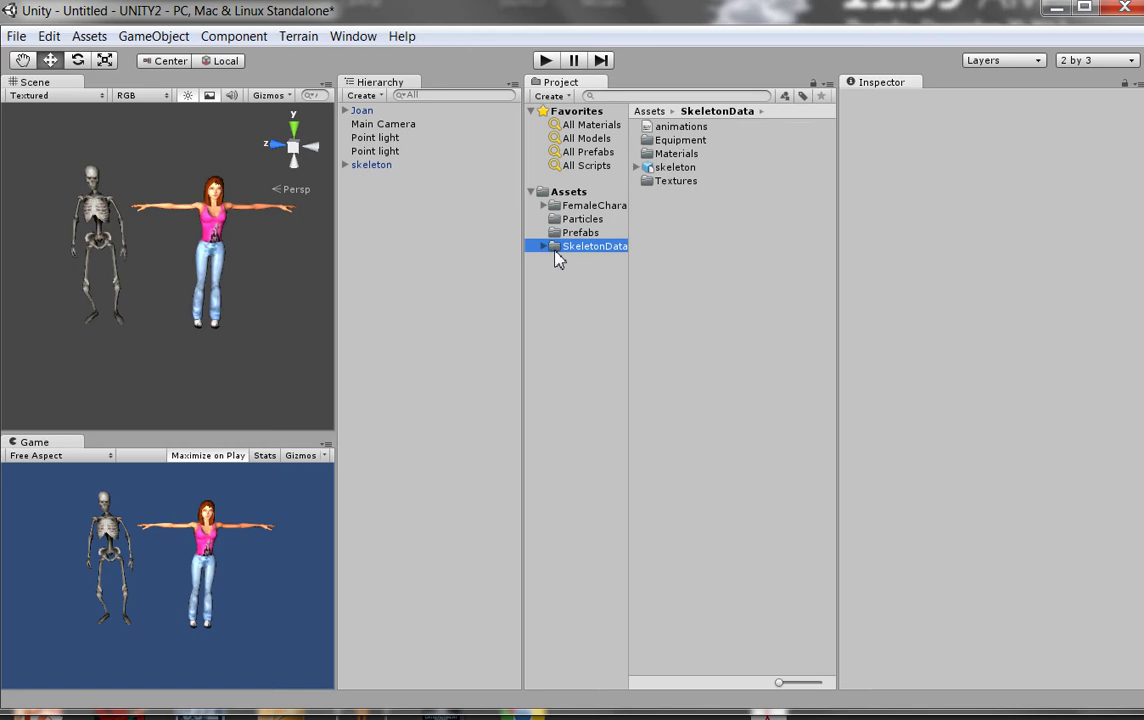
pyautogui.click(580, 206)
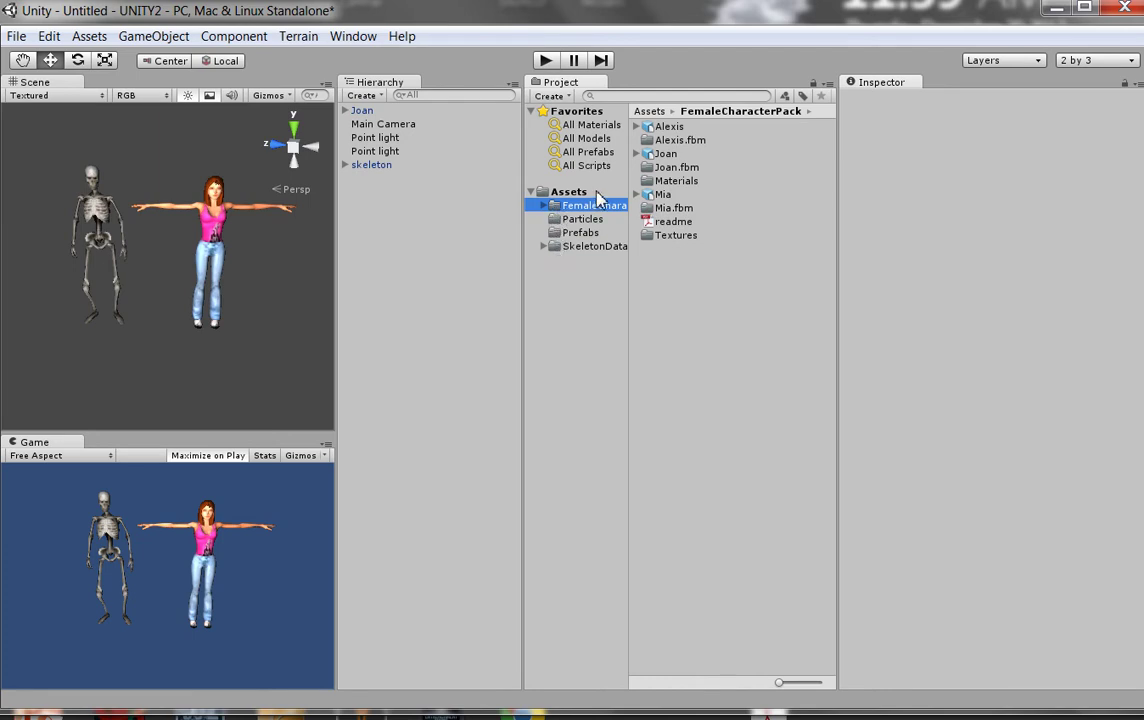
# Inspect Joan, list SkeletonData, then inspect the skeleton's scale 2 and dance Animation component
pyautogui.click(366, 113)
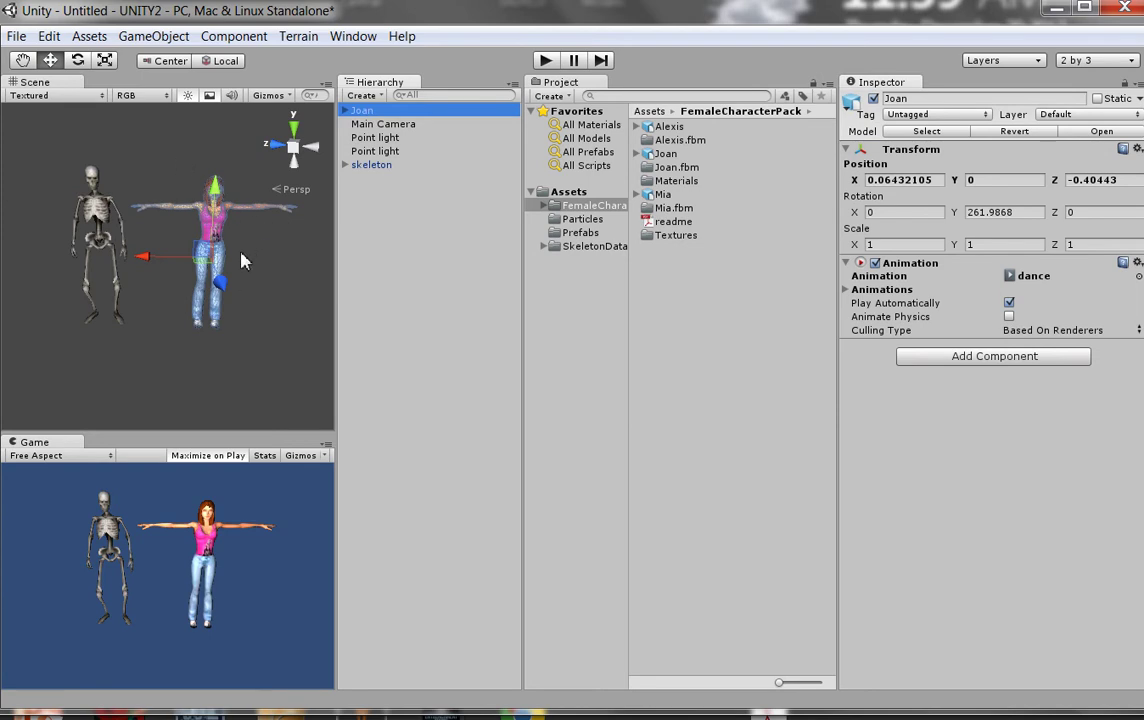
pyautogui.click(556, 248)
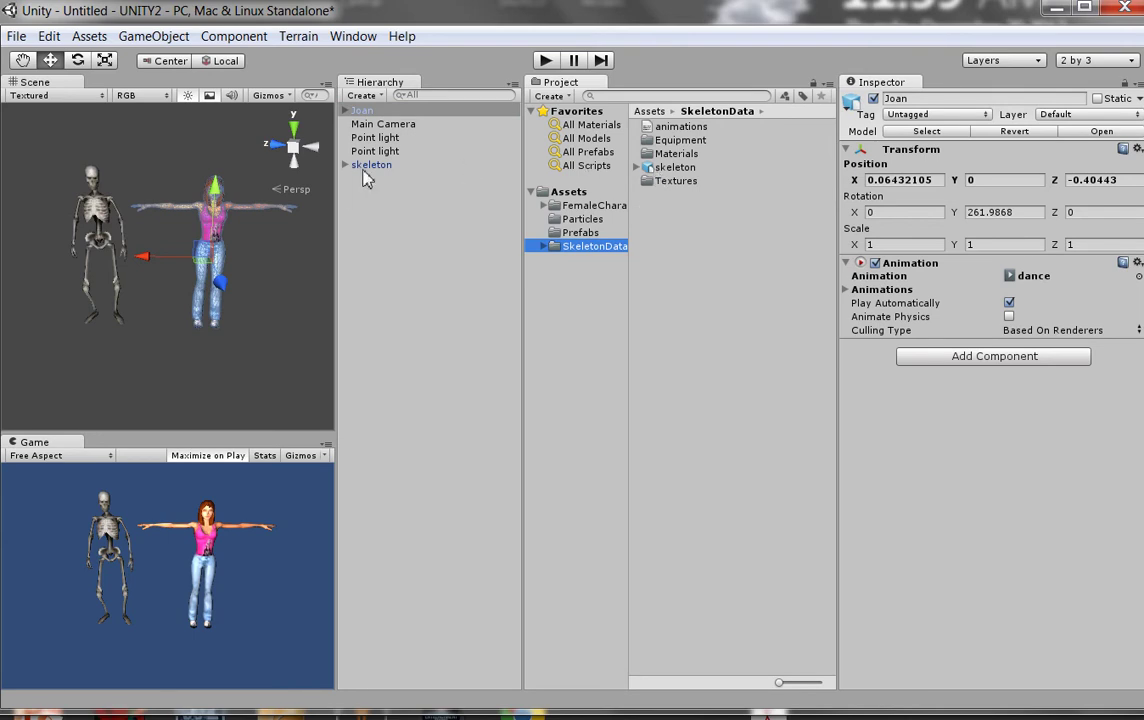
pyautogui.click(370, 166)
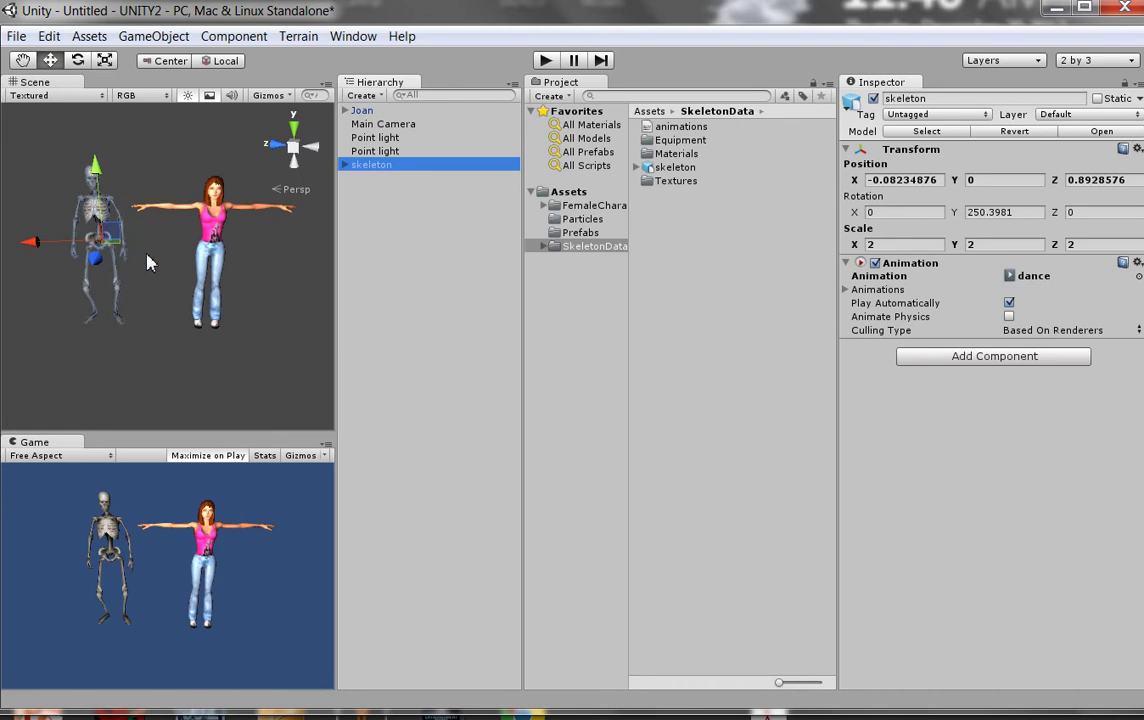
pyautogui.click(546, 61)
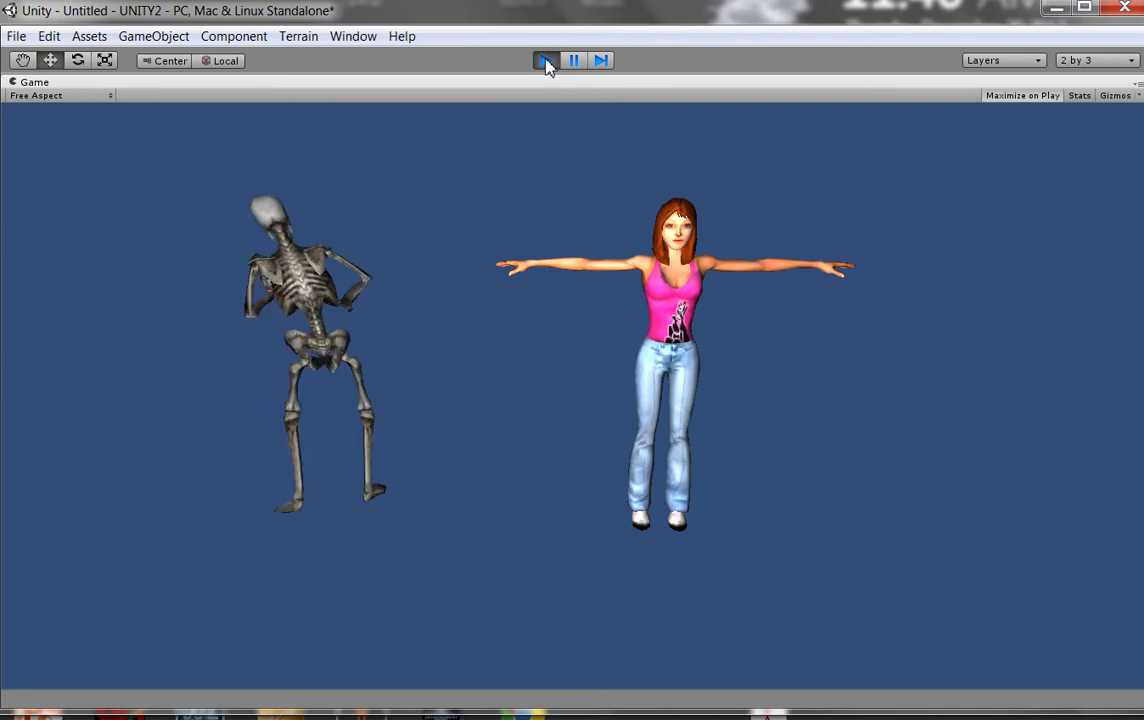
pyautogui.click(546, 61)
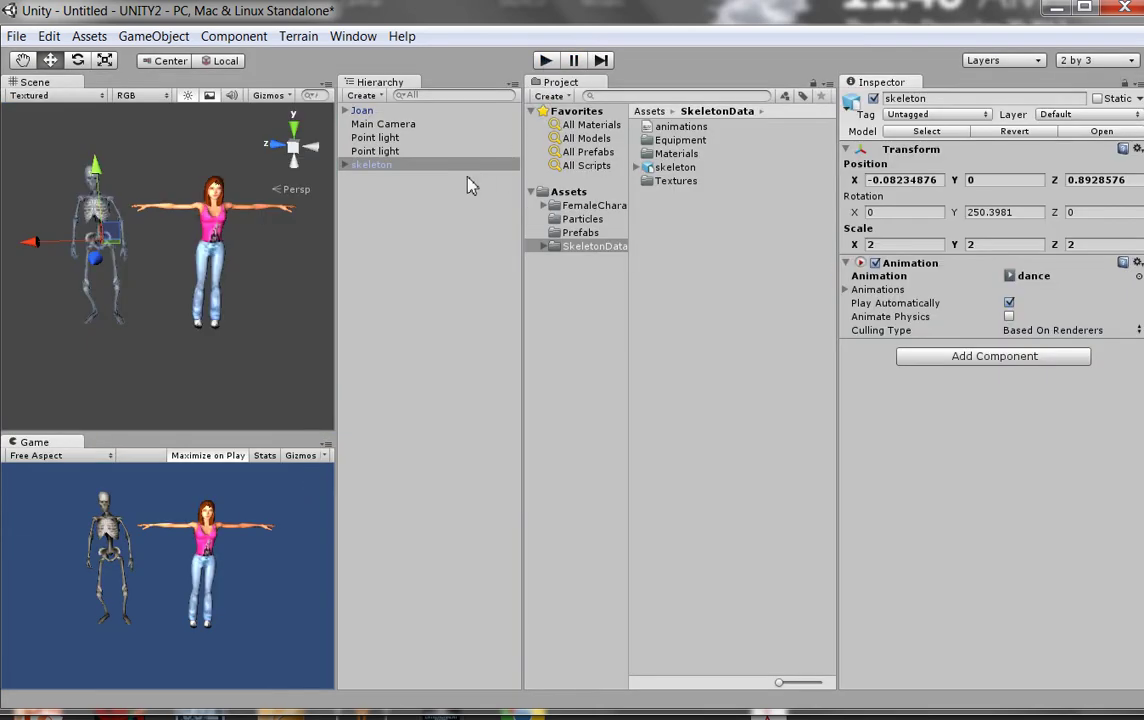
# Switch the skeleton's Animation clip from dance to run and play the game to preview it
pyautogui.click(380, 166)
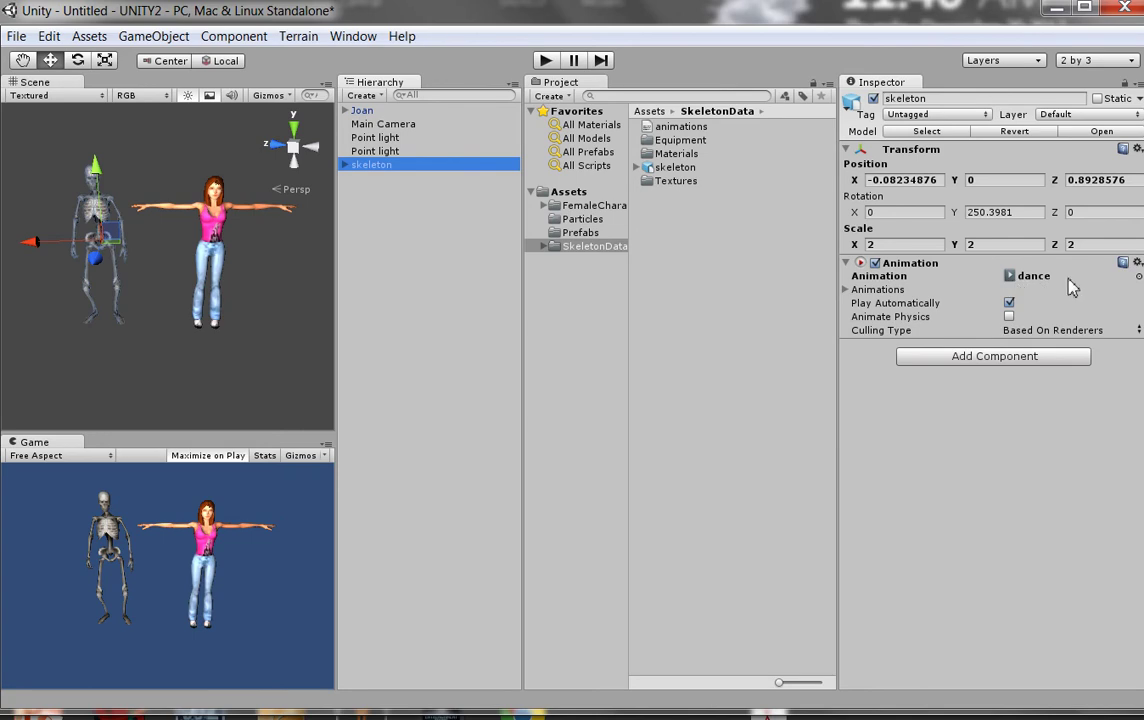
pyautogui.click(1138, 278)
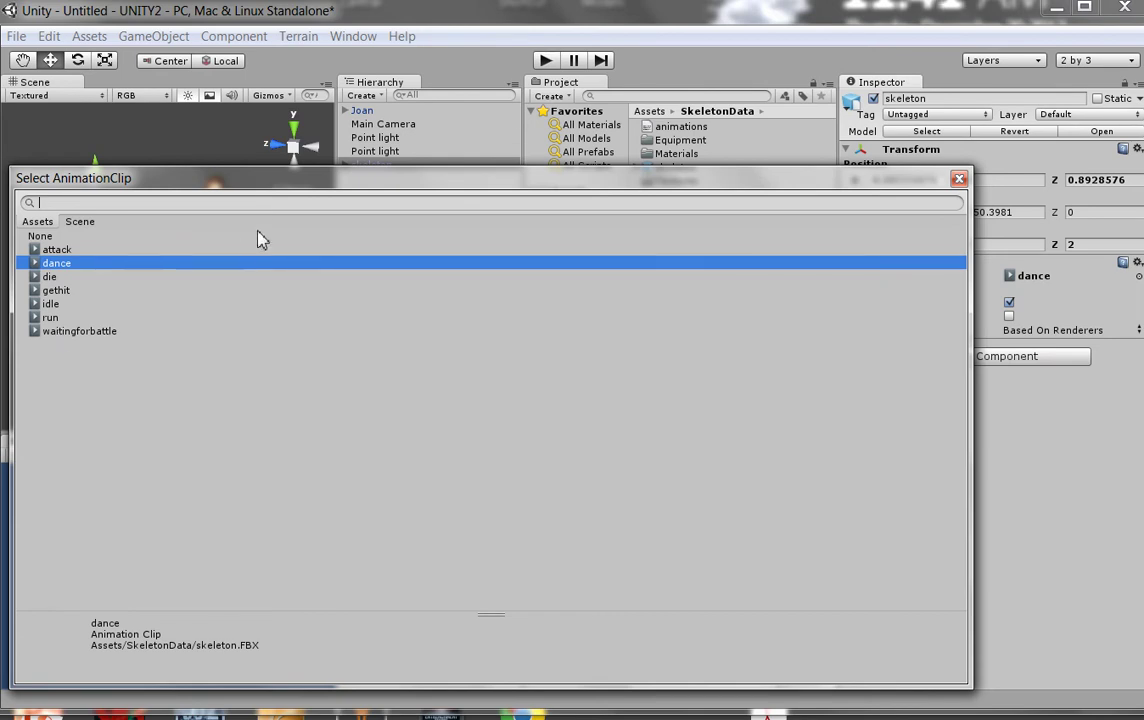
pyautogui.click(52, 318)
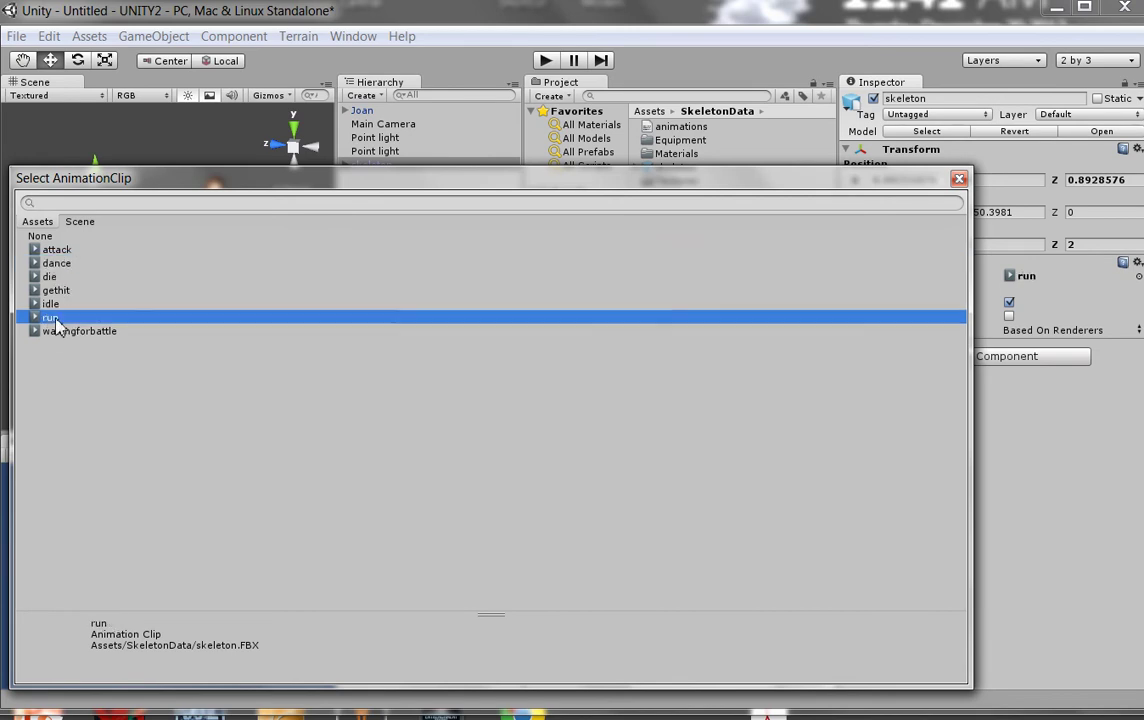
pyautogui.click(959, 180)
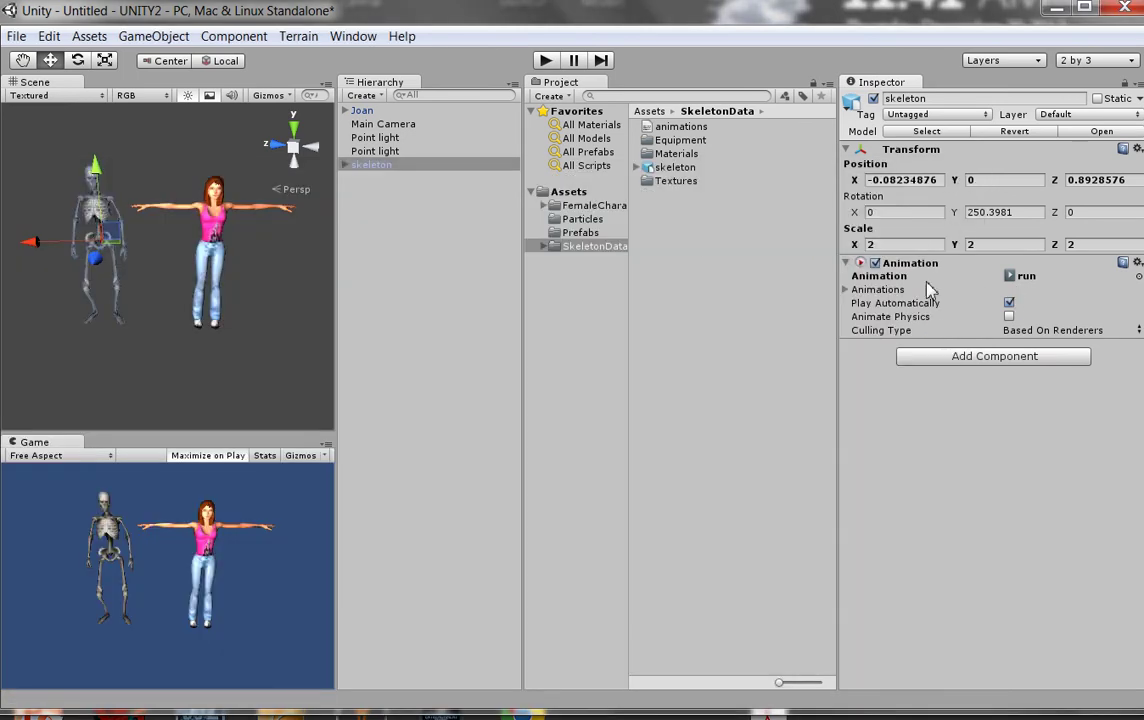
pyautogui.click(546, 61)
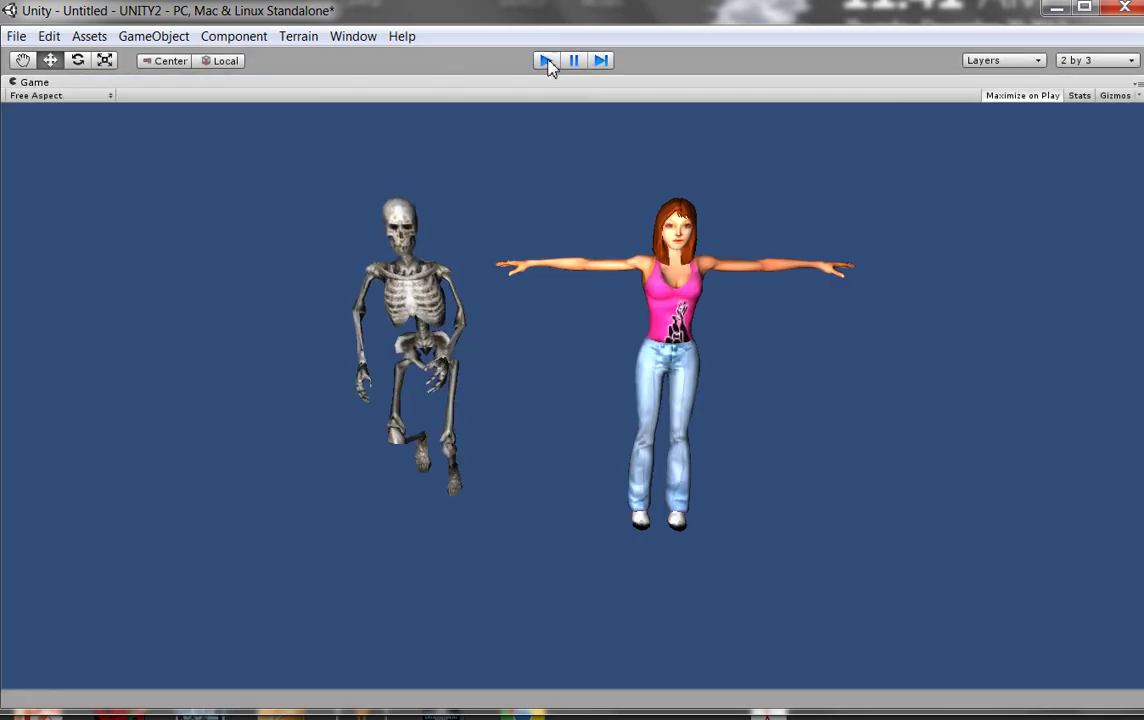
# Stop play mode and check the clips available in Joan's Animation component without changing them
pyautogui.click(546, 61)
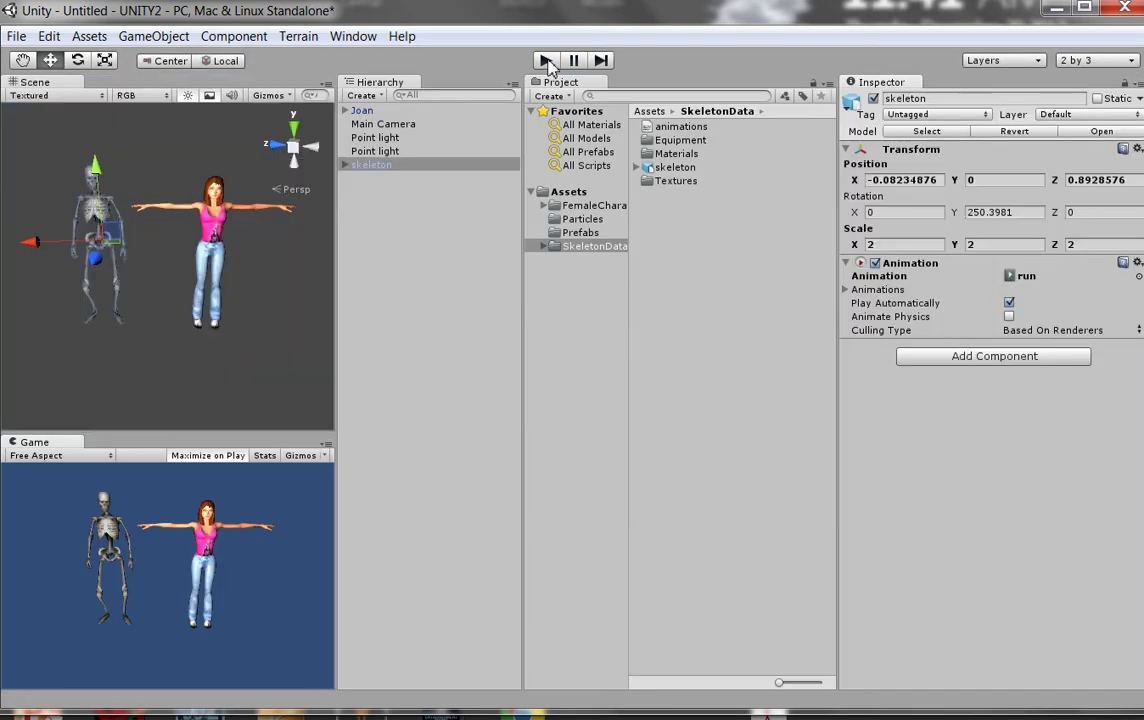
pyautogui.click(358, 110)
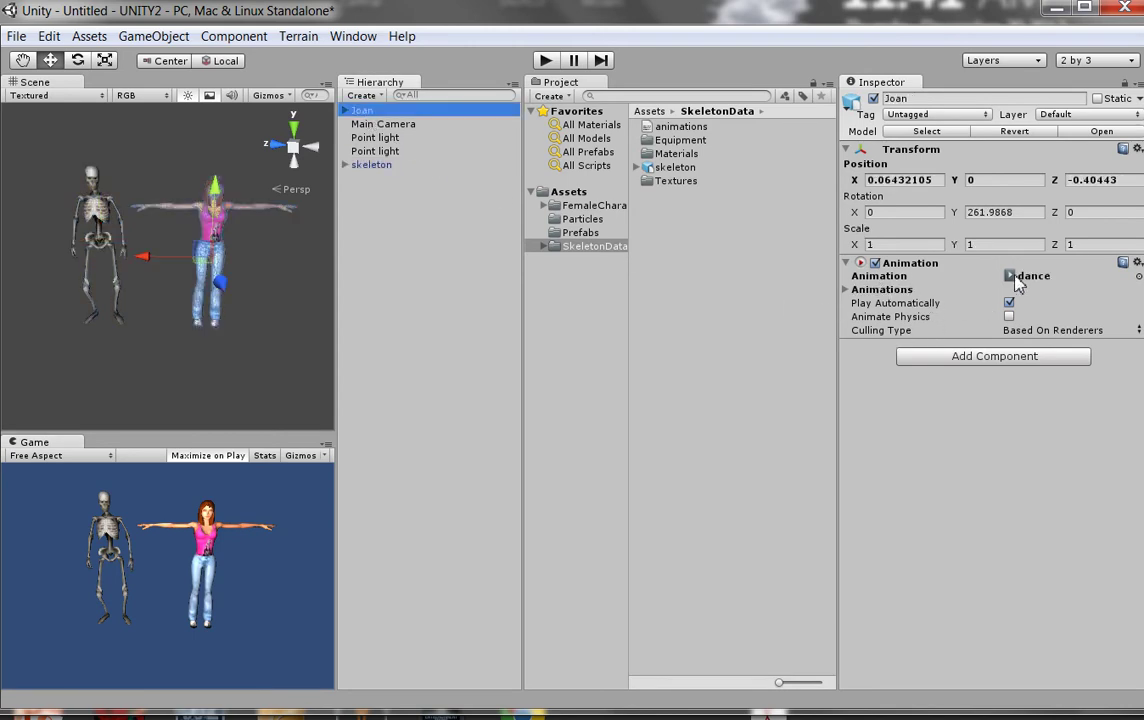
pyautogui.click(1138, 277)
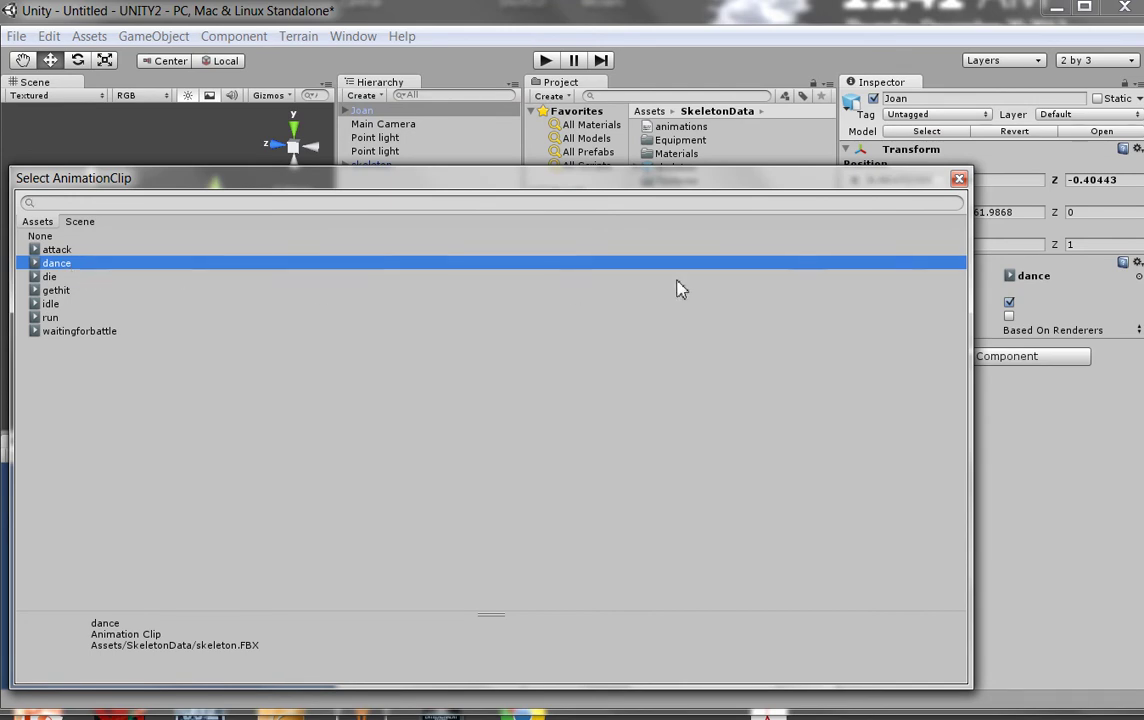
pyautogui.click(959, 178)
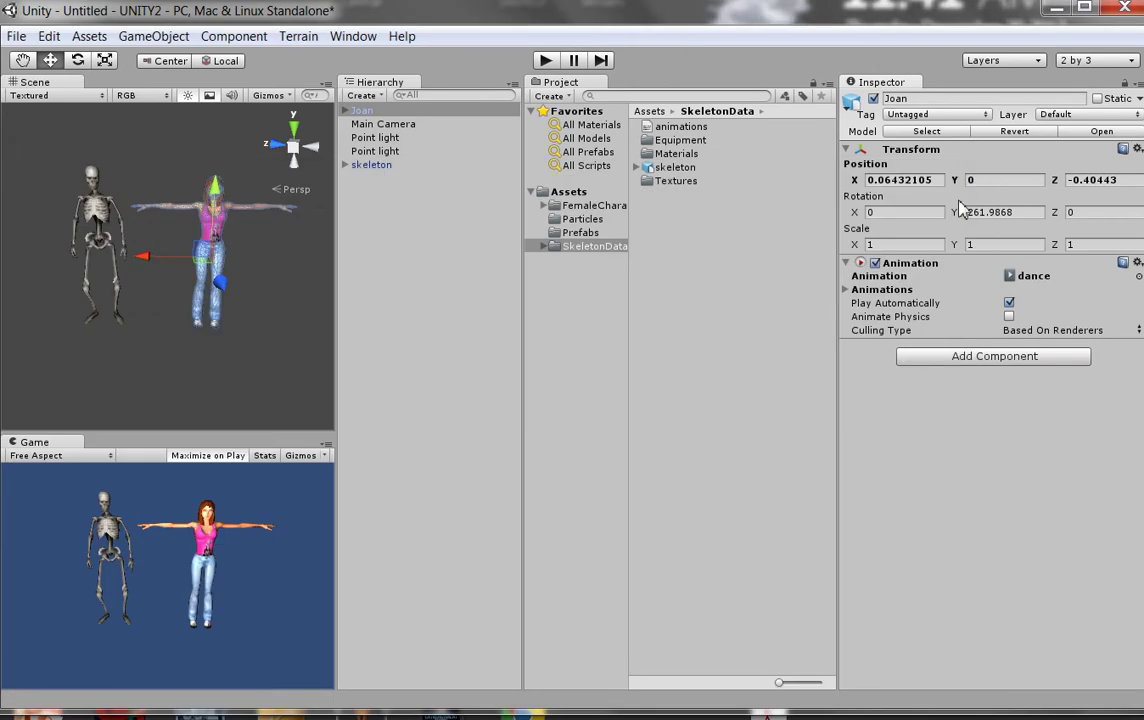
# Set the skeleton's Animation clip back from run to dance
pyautogui.click(367, 167)
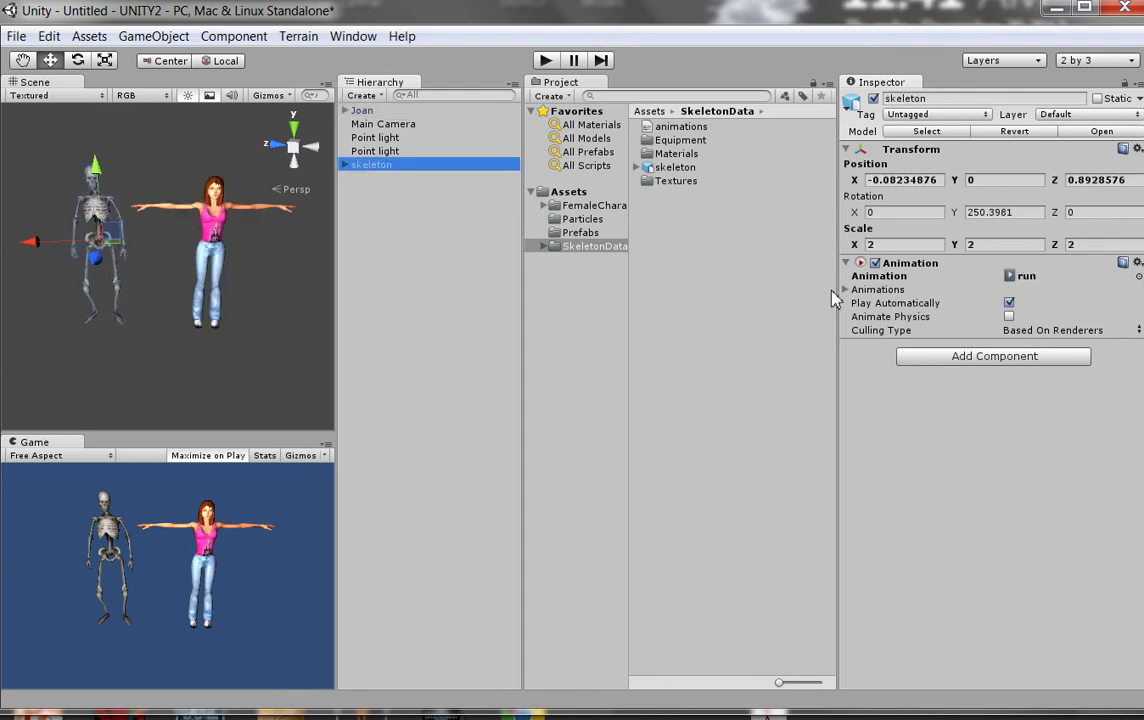
pyautogui.click(1138, 276)
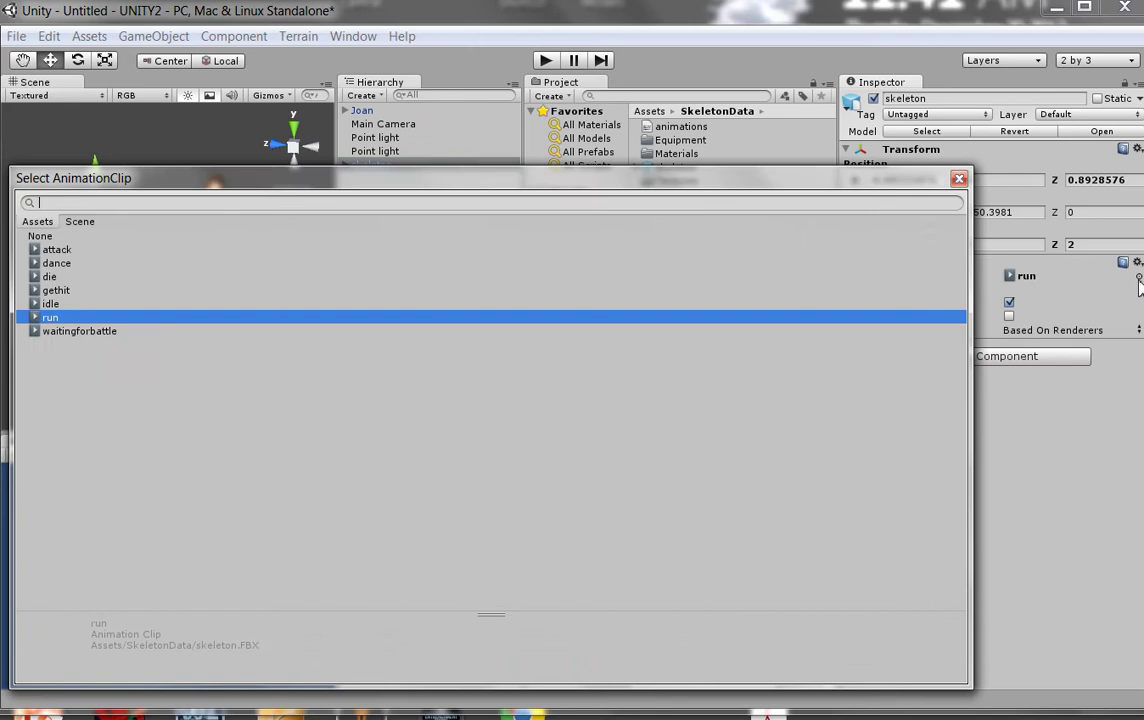
pyautogui.click(48, 262)
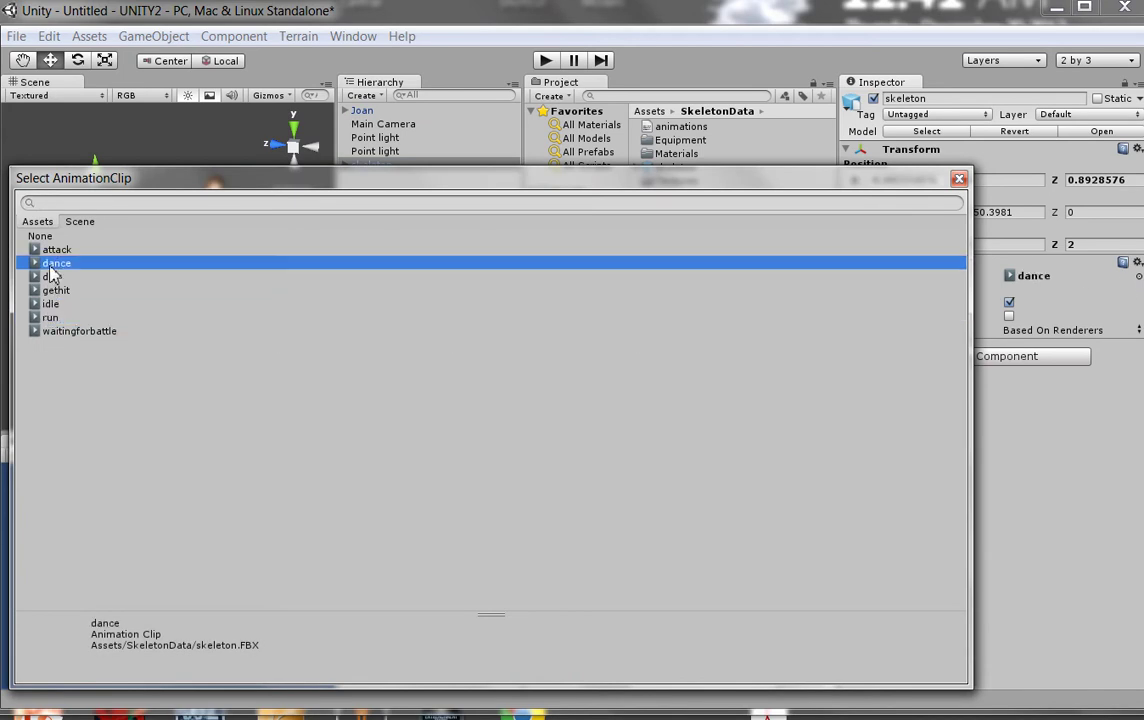
pyautogui.click(958, 178)
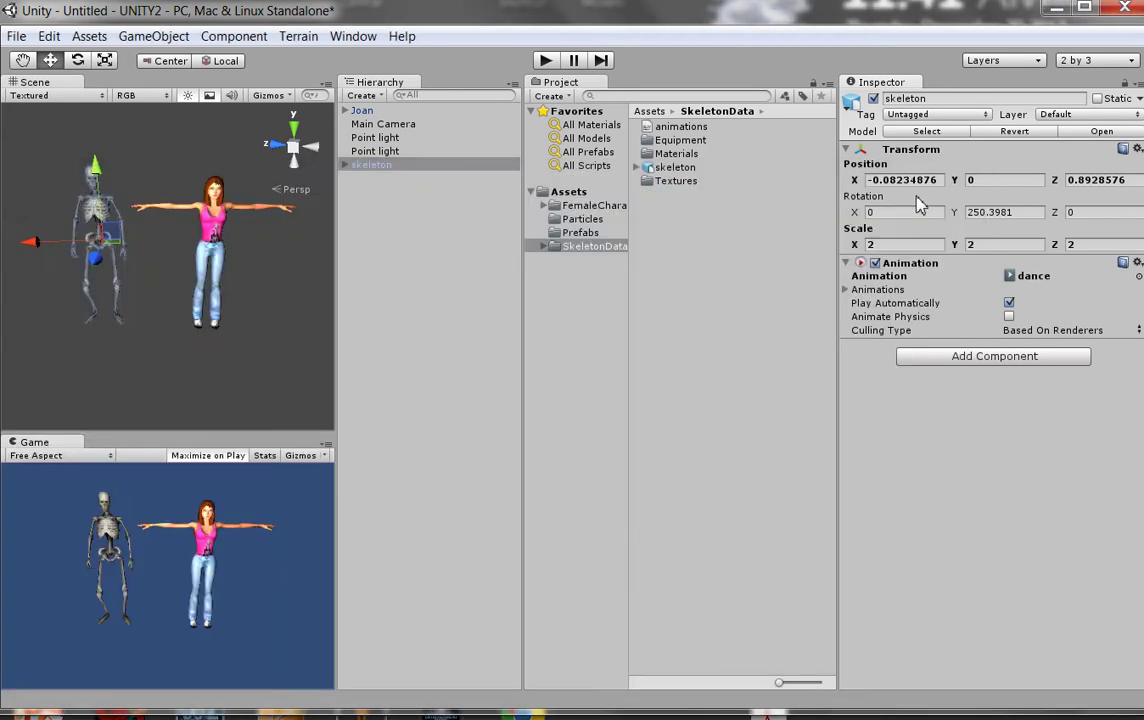
# Run the game to watch the skeleton dance, stop it, and inspect Joan's dance Animation component
pyautogui.click(545, 61)
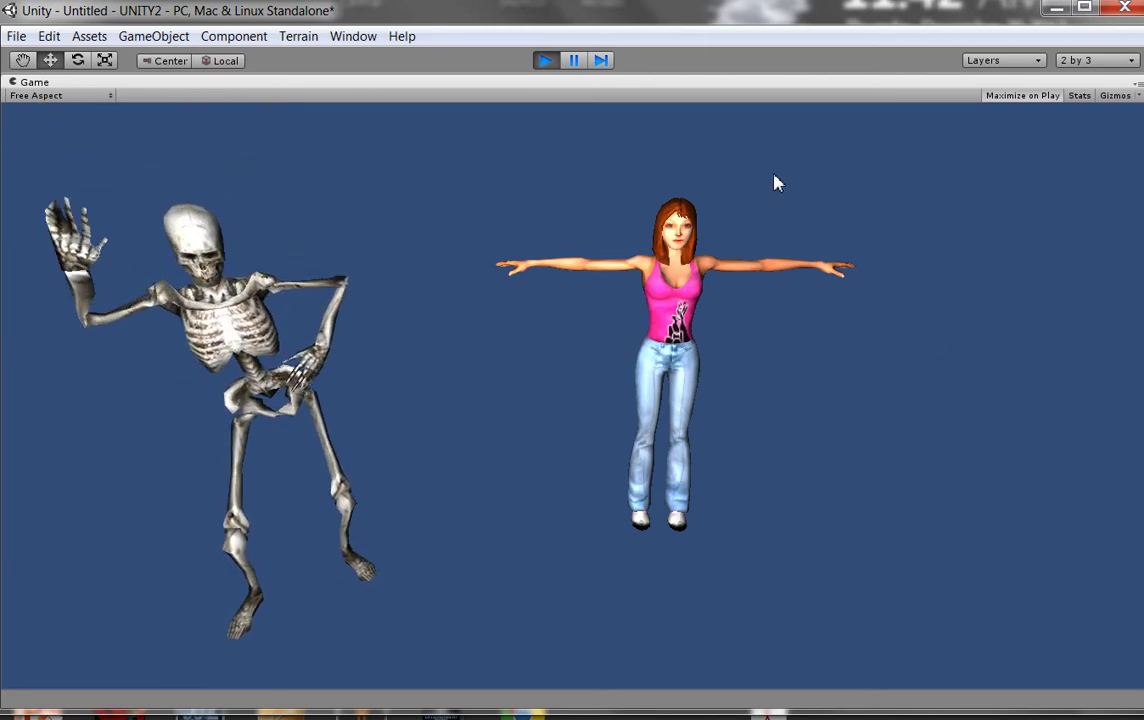
pyautogui.click(545, 61)
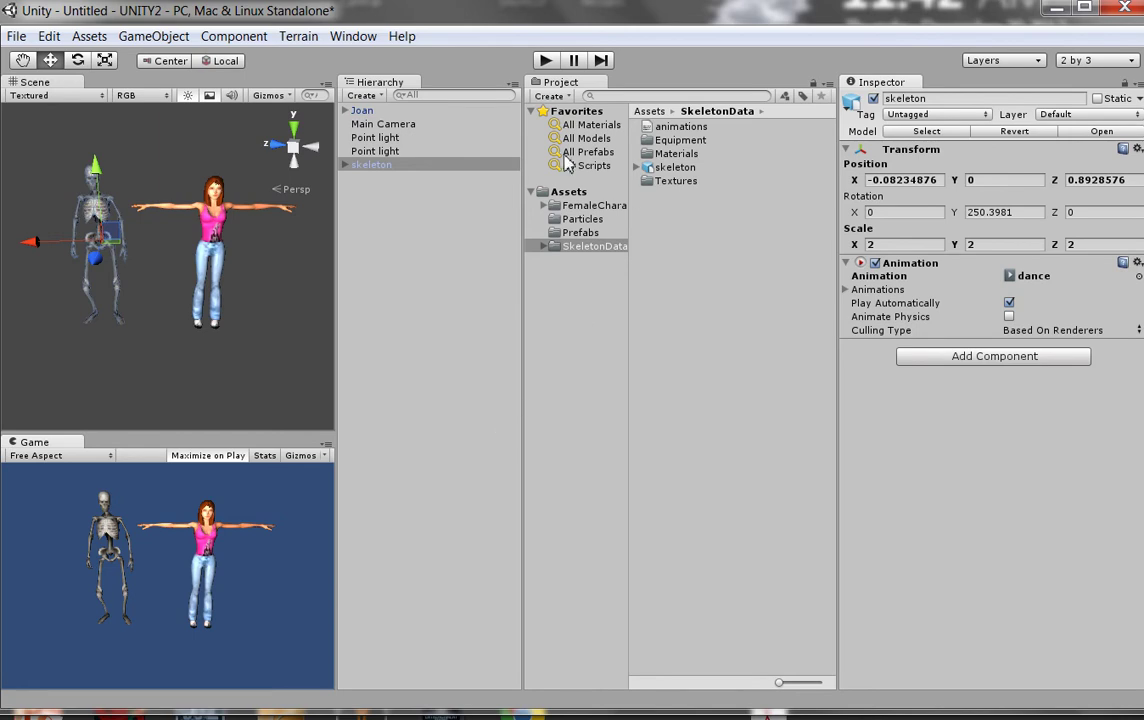
pyautogui.click(367, 166)
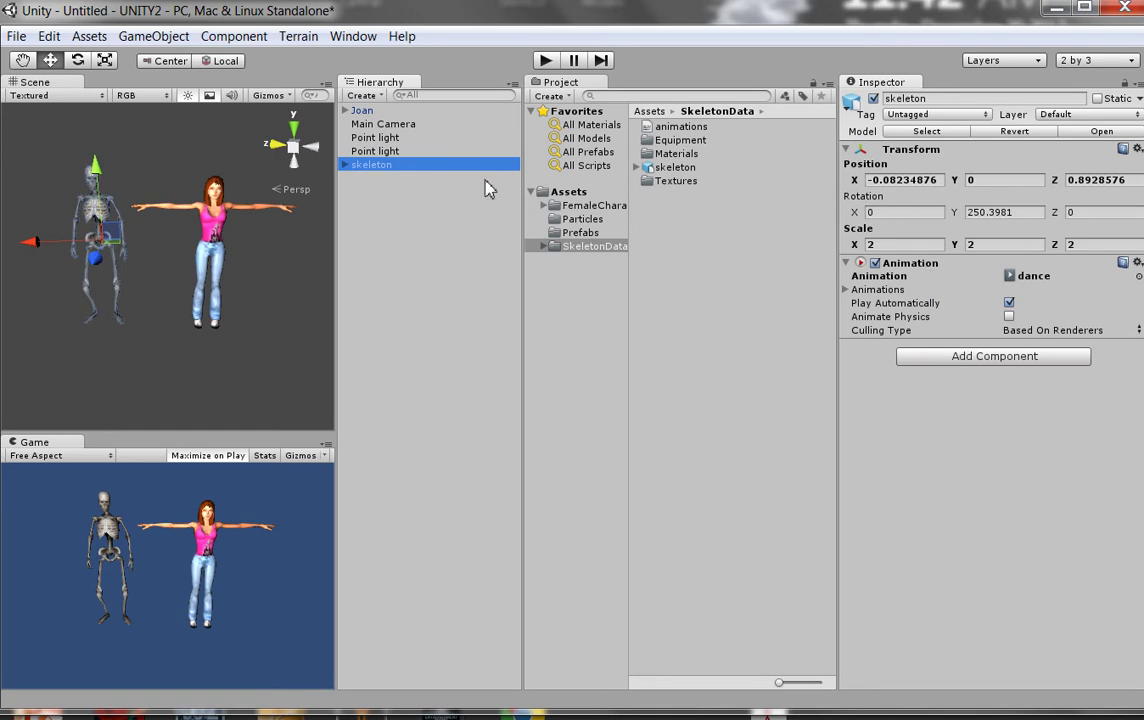
pyautogui.click(360, 111)
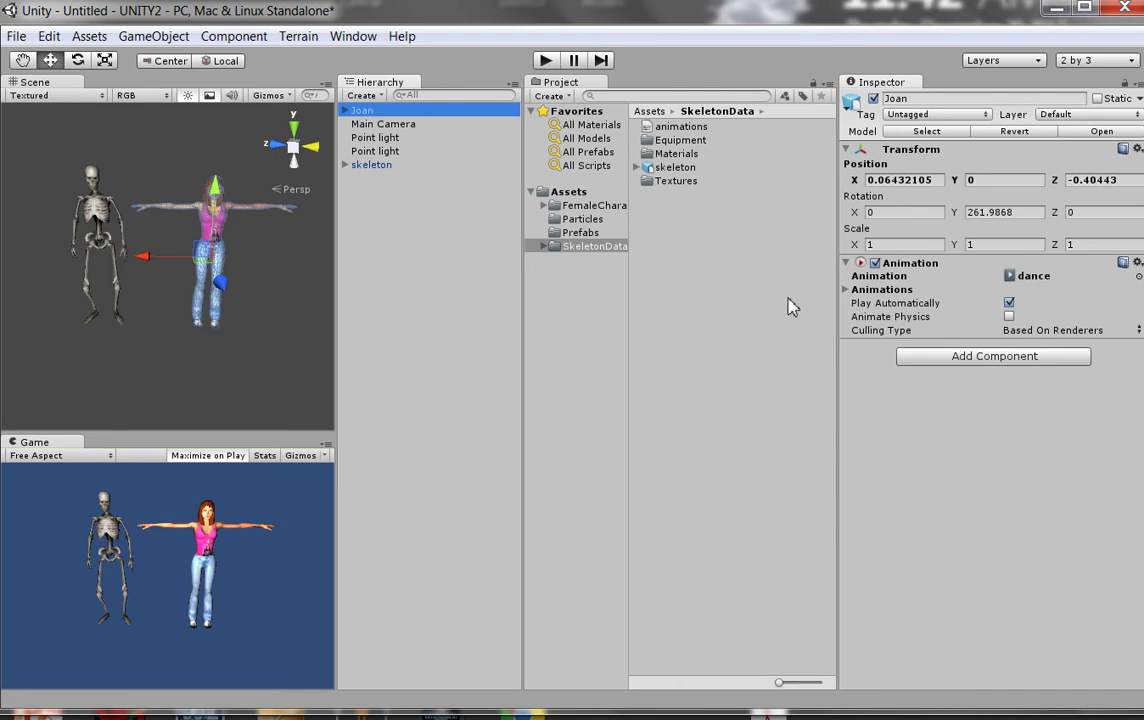
# Open the SkeletonData folder and select skeleton.FBX to show its Legacy import settings
pyautogui.click(556, 192)
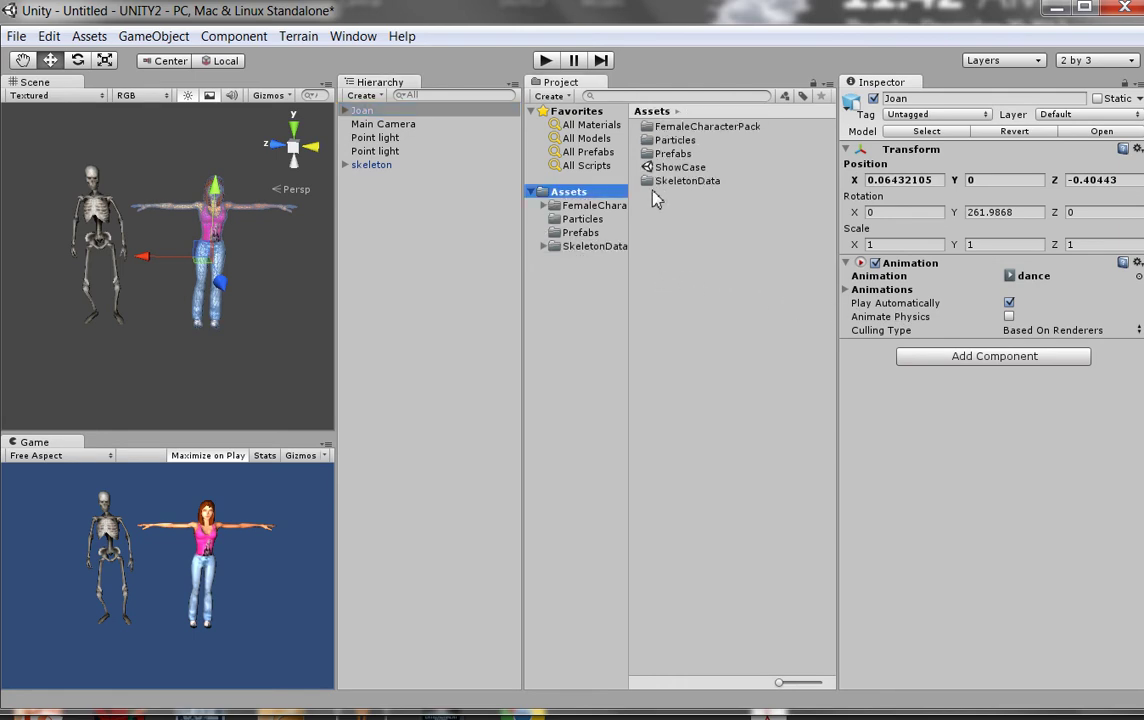
pyautogui.click(654, 186)
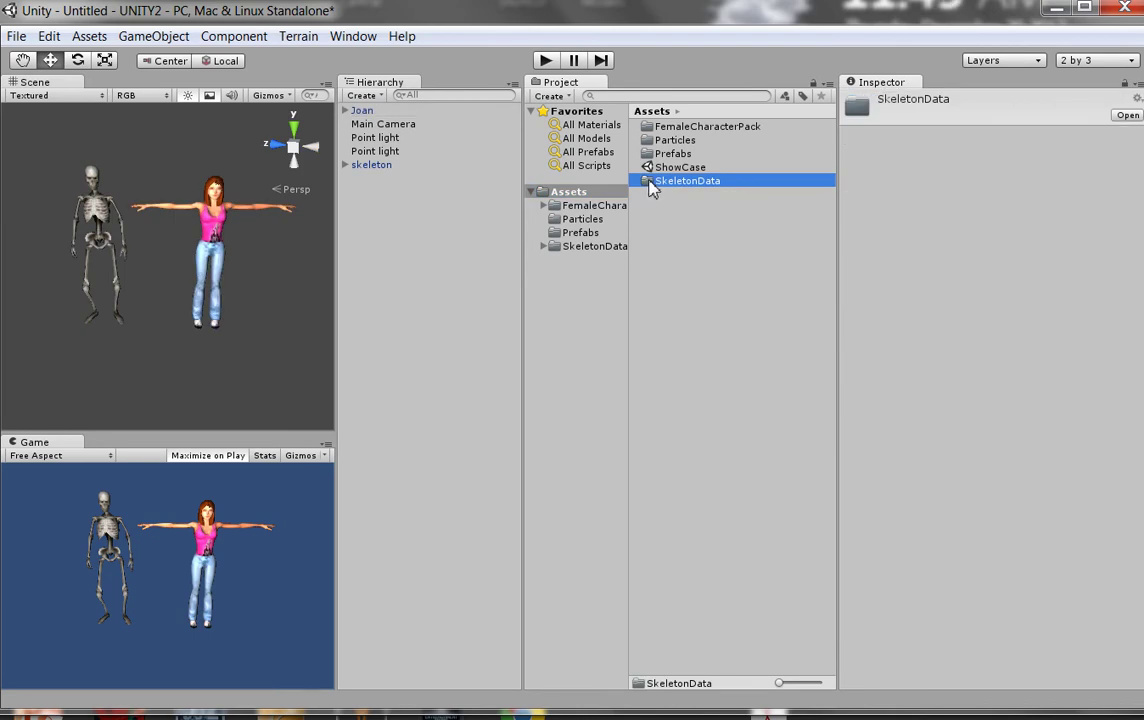
pyautogui.click(556, 251)
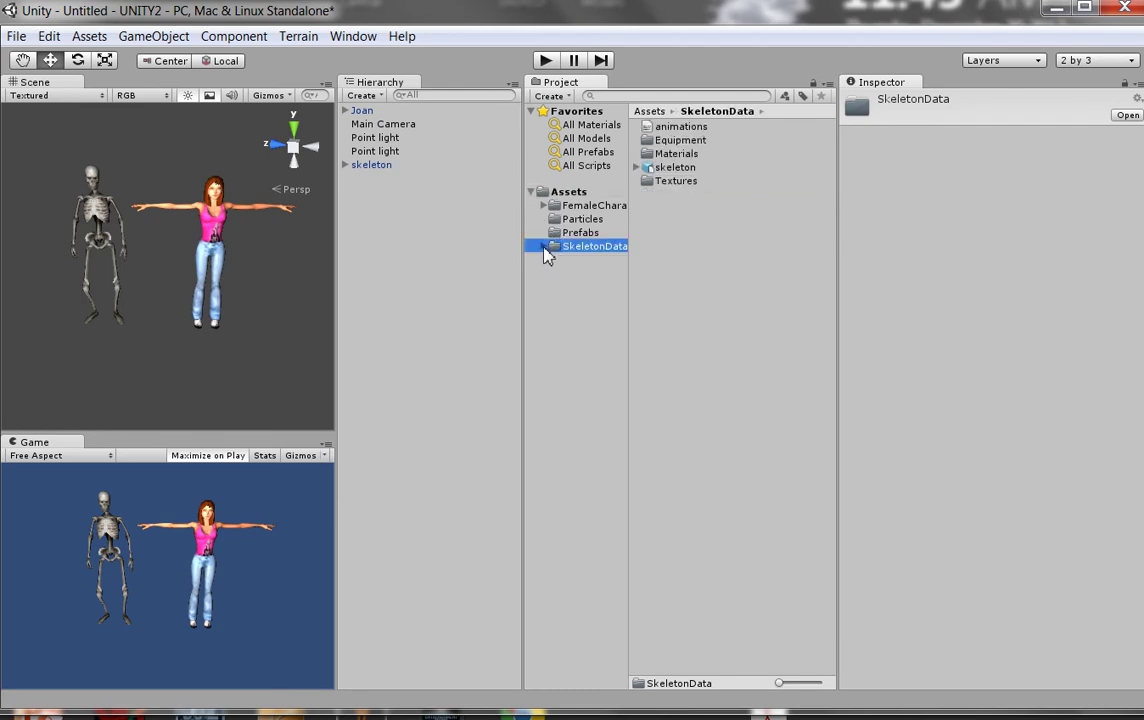
pyautogui.click(679, 171)
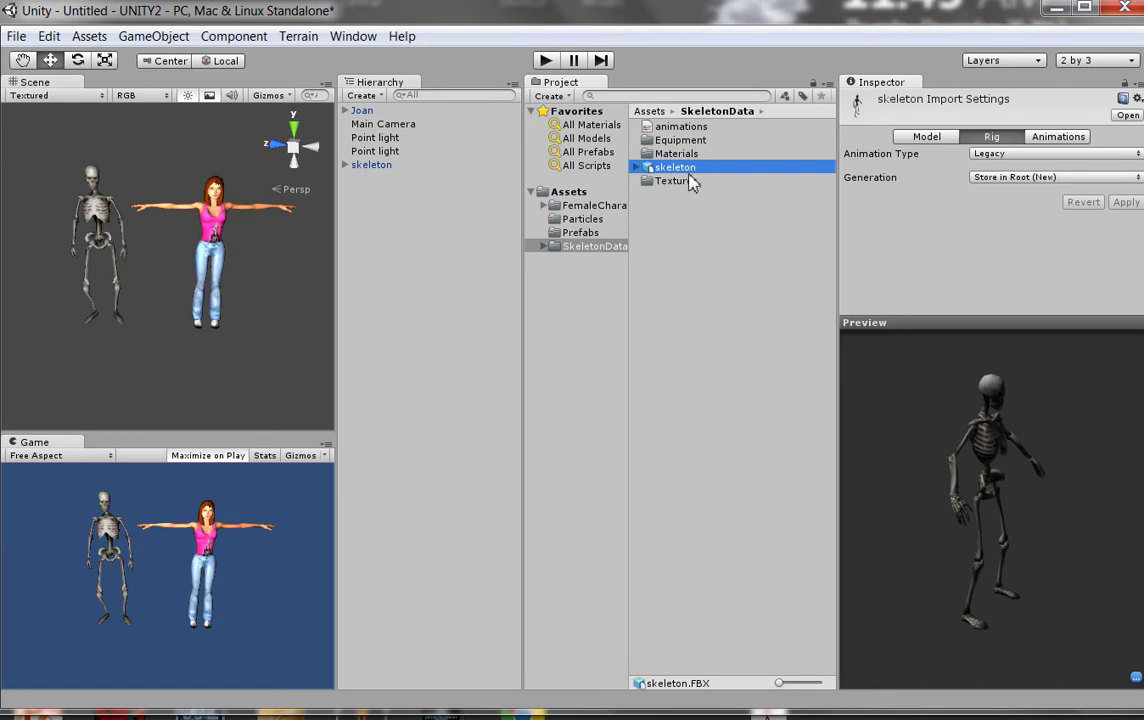
# Reselect skeleton.FBX and review its Model, Rig and Animations import tabs
pyautogui.click(375, 166)
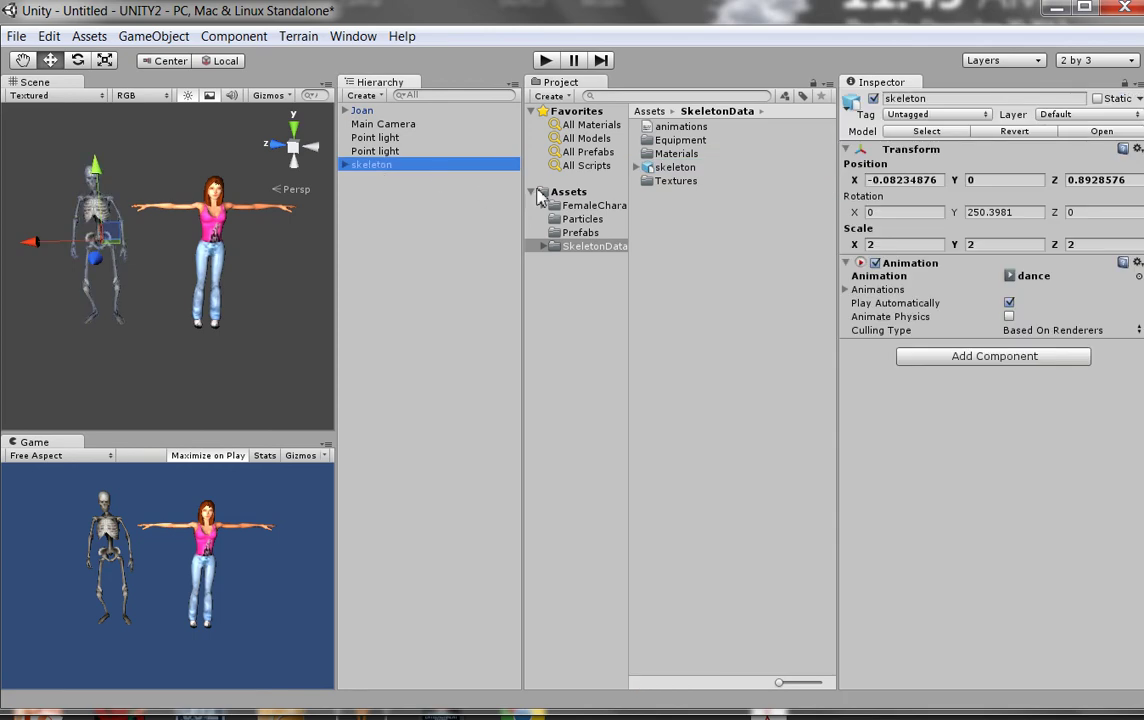
pyautogui.click(675, 168)
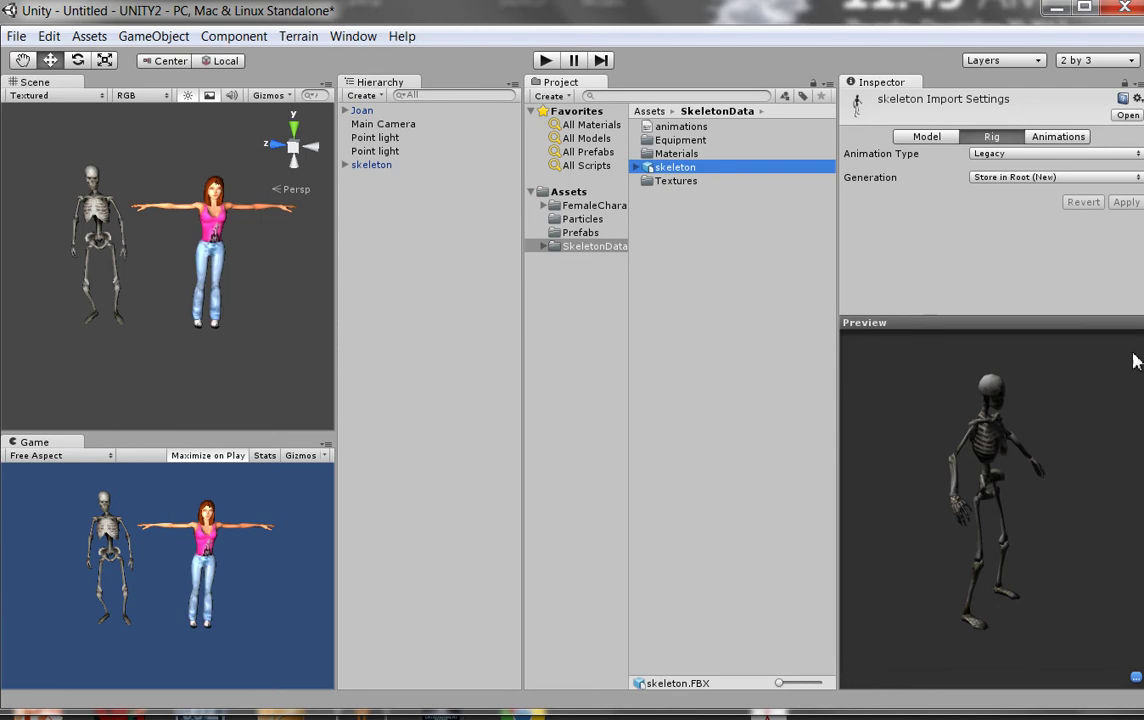
pyautogui.click(924, 137)
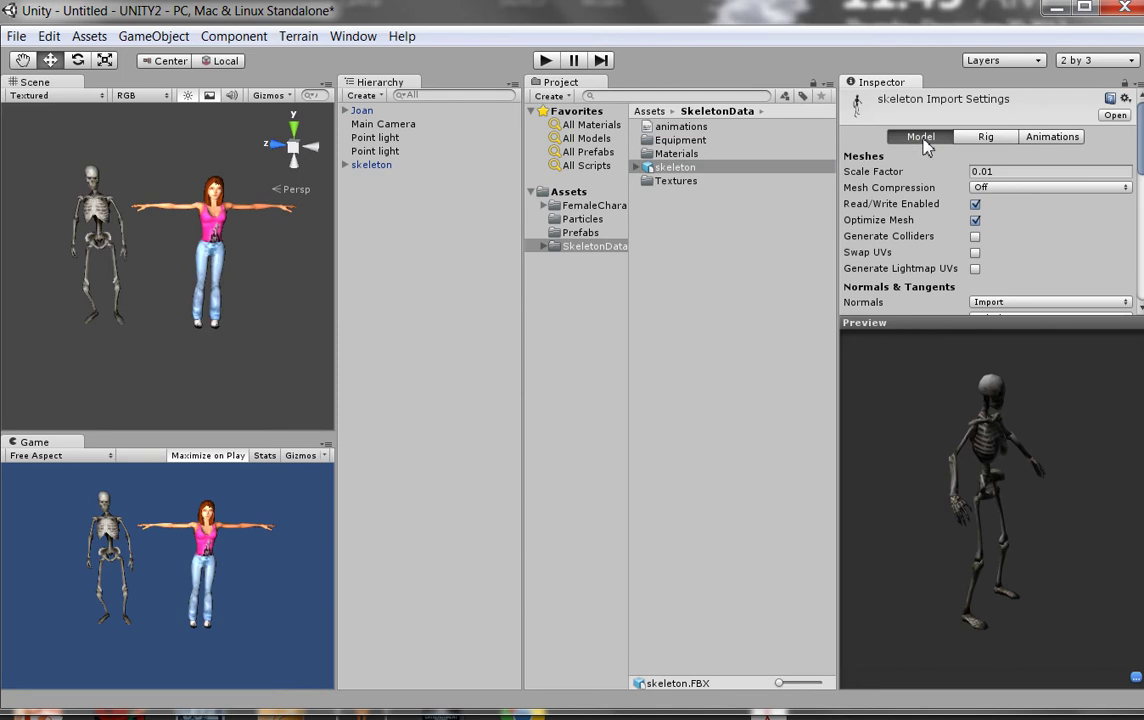
pyautogui.click(987, 140)
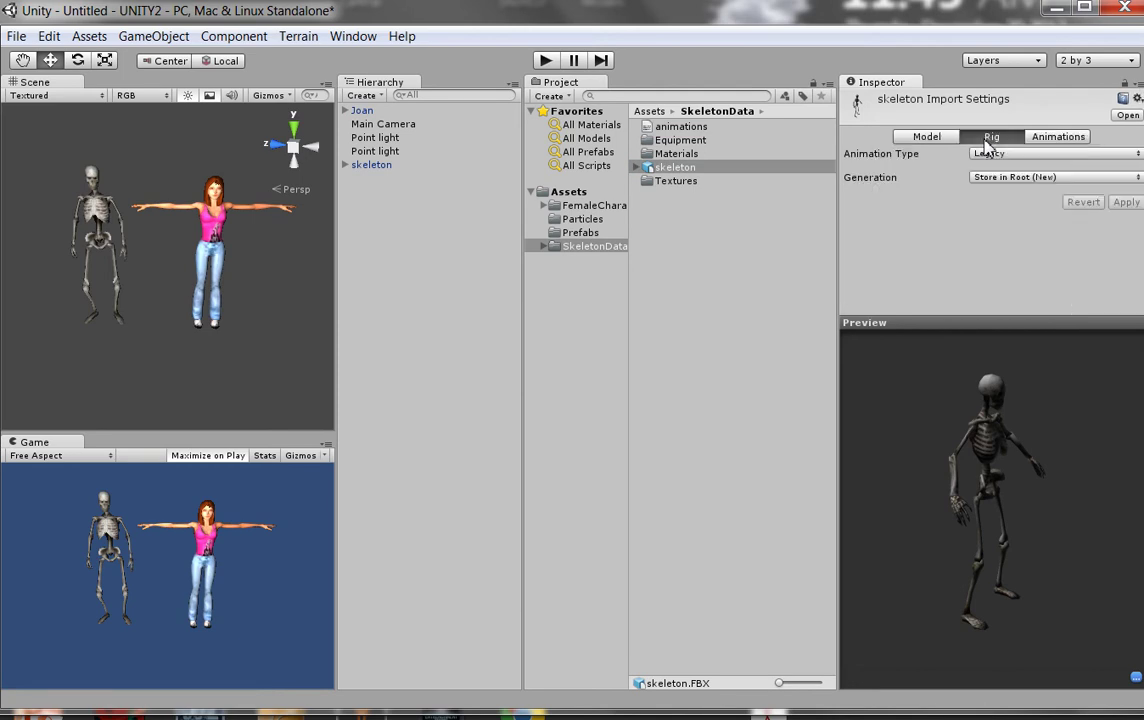
pyautogui.click(1058, 138)
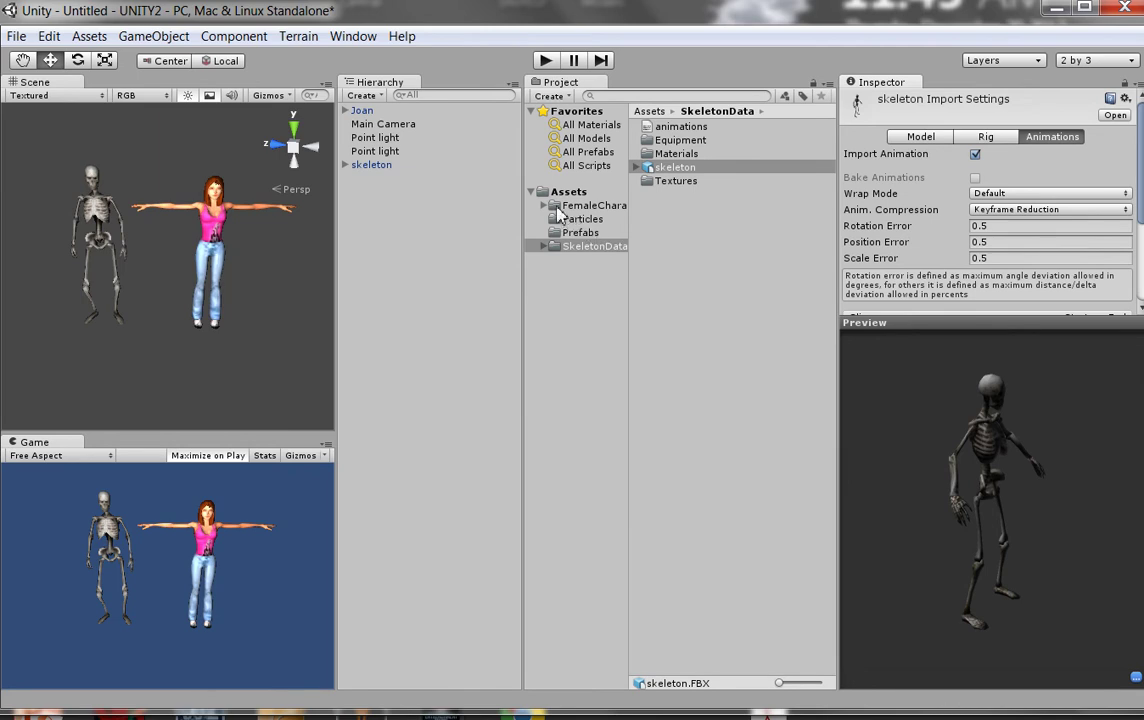
# Review Joan's Model, Rig and Animations import tabs, then reopen the SkeletonData folder
pyautogui.click(590, 206)
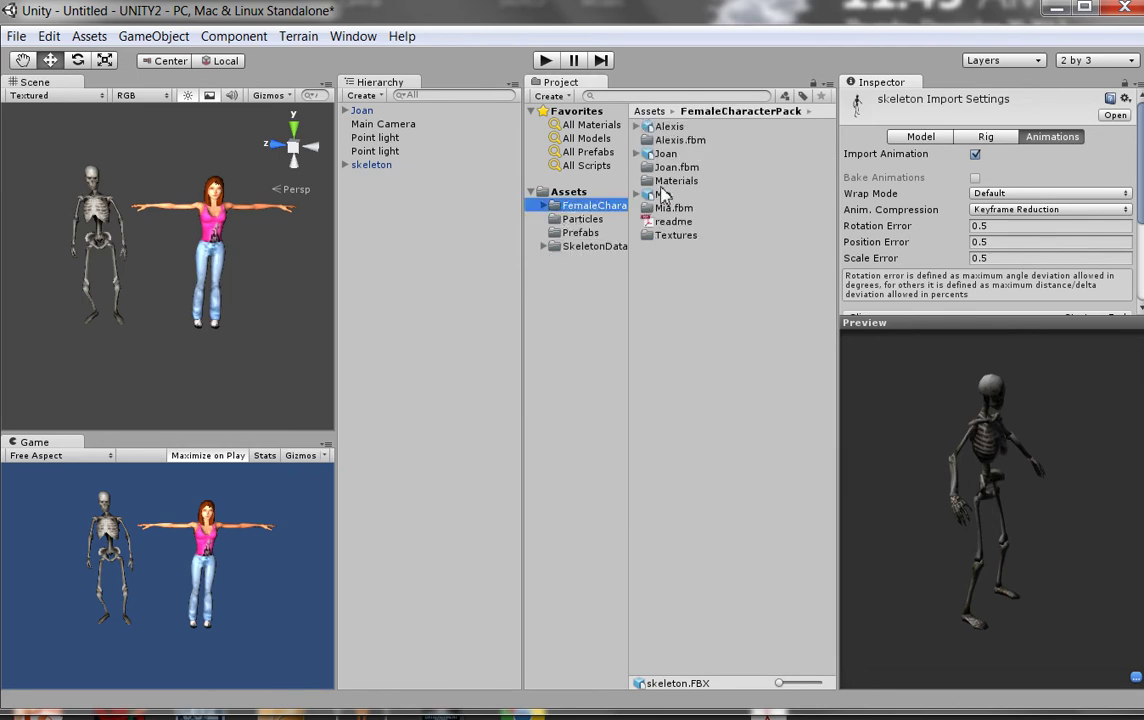
pyautogui.click(663, 155)
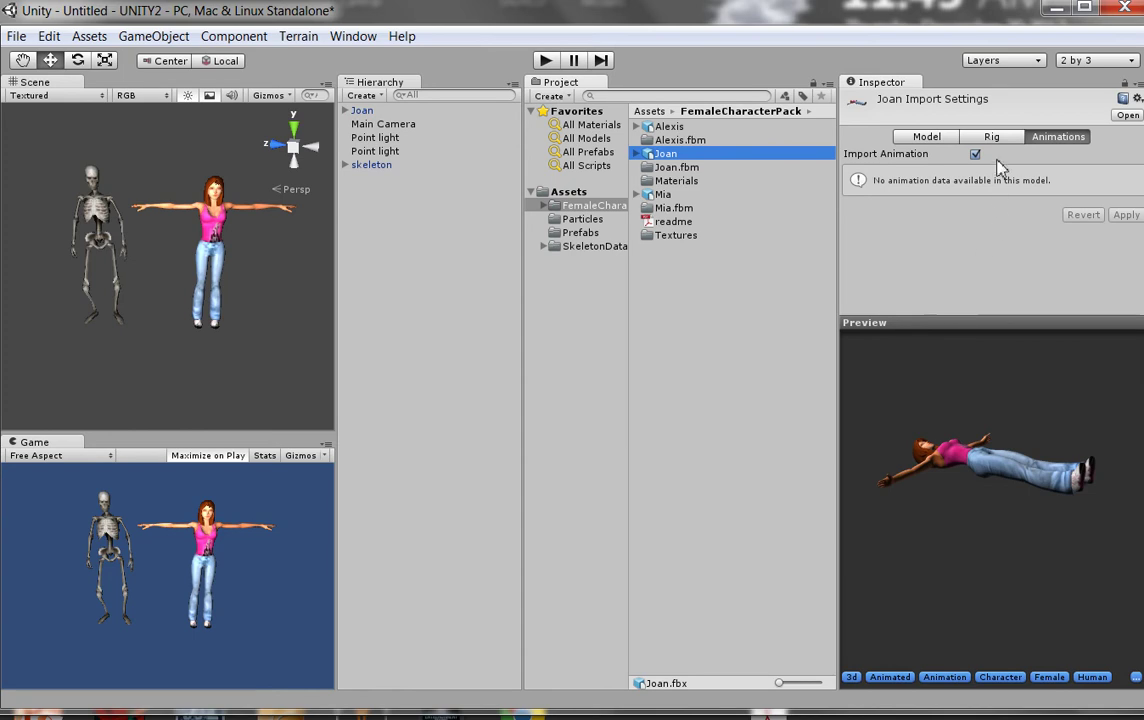
pyautogui.click(926, 140)
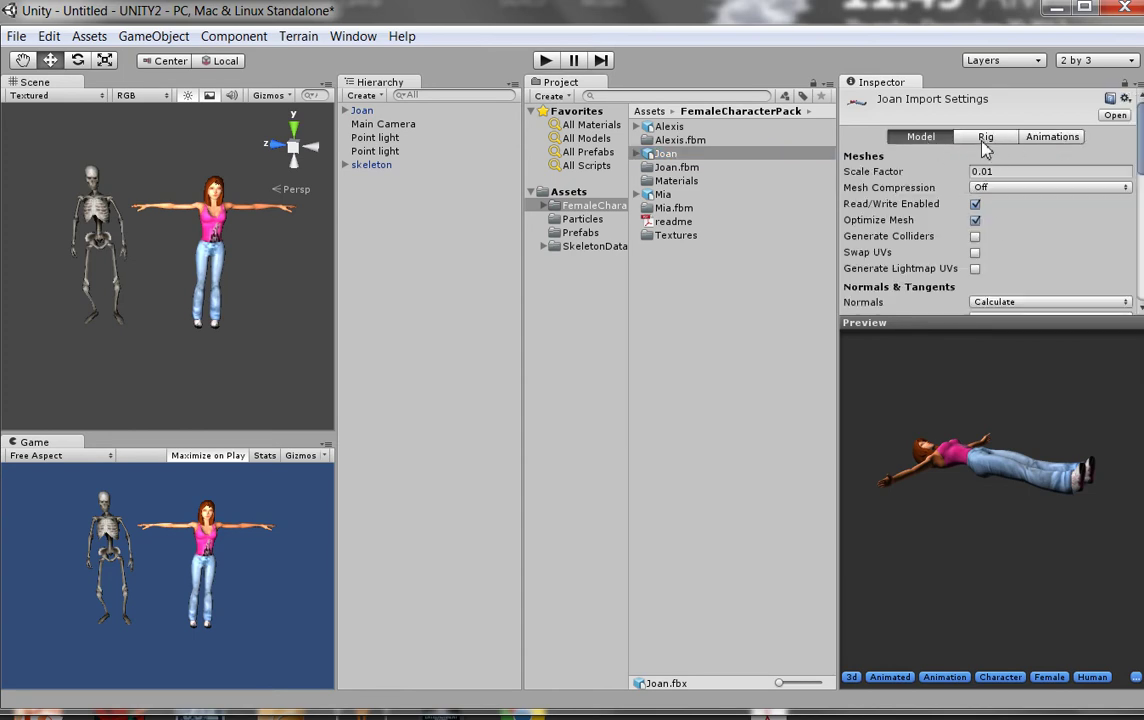
pyautogui.click(986, 140)
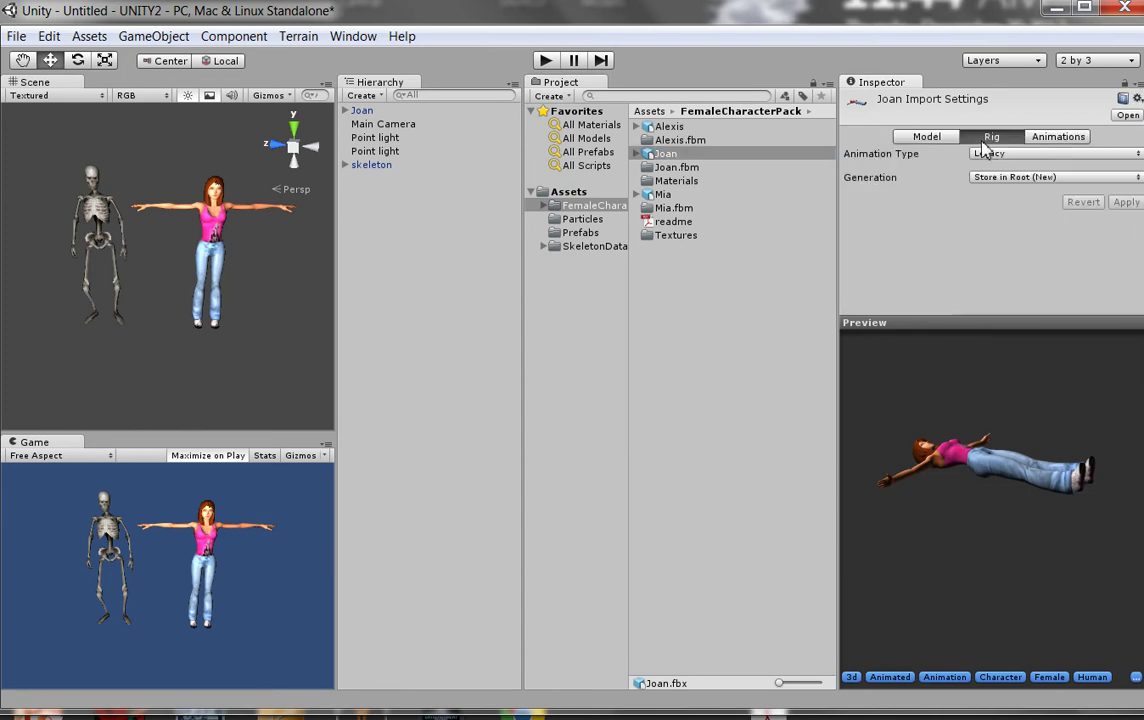
pyautogui.click(1050, 138)
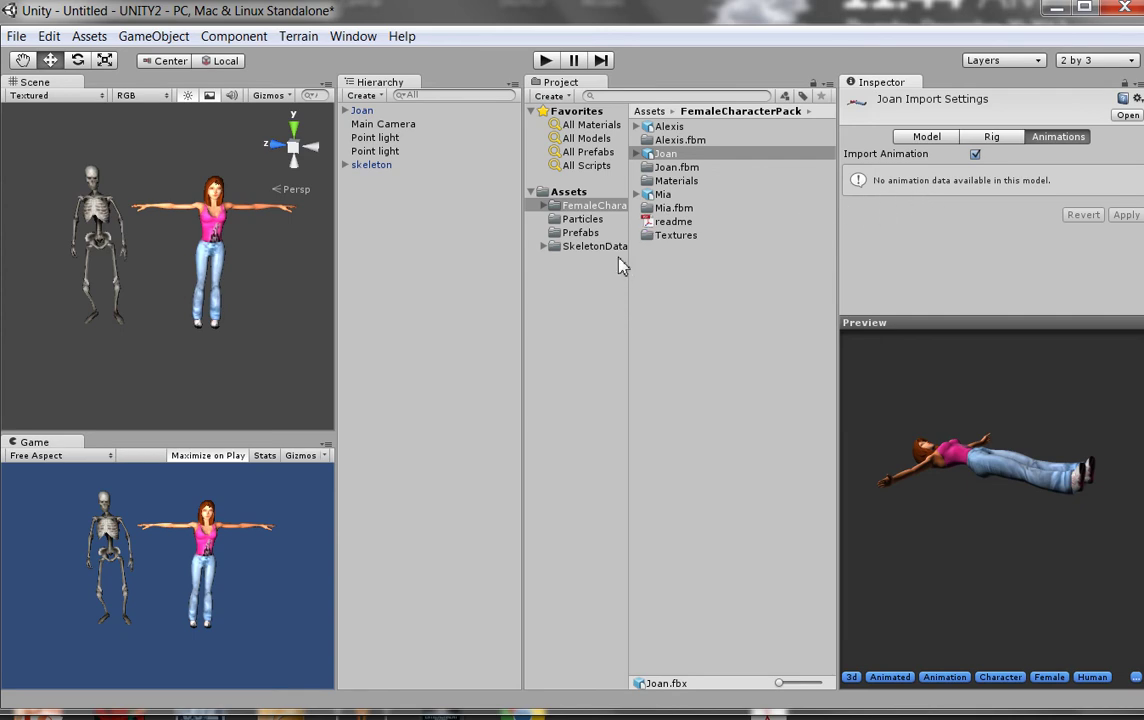
pyautogui.click(577, 251)
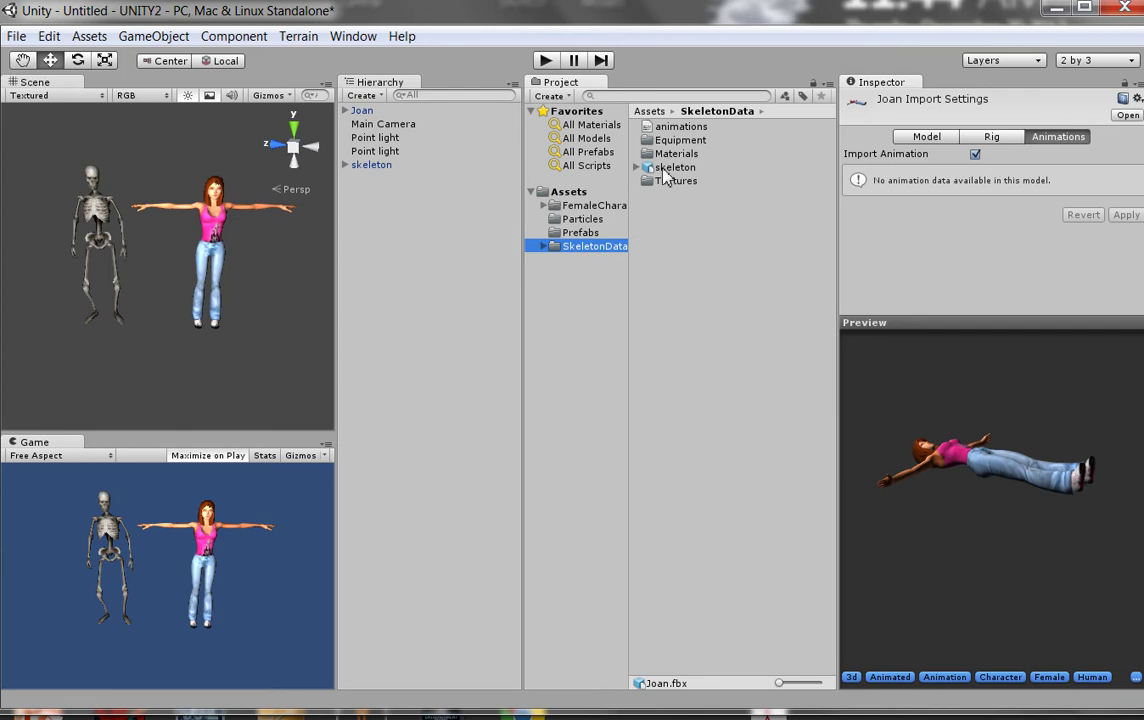
# Change skeleton.FBX's rig Animation Type from Legacy to Humanoid and apply it
pyautogui.click(666, 168)
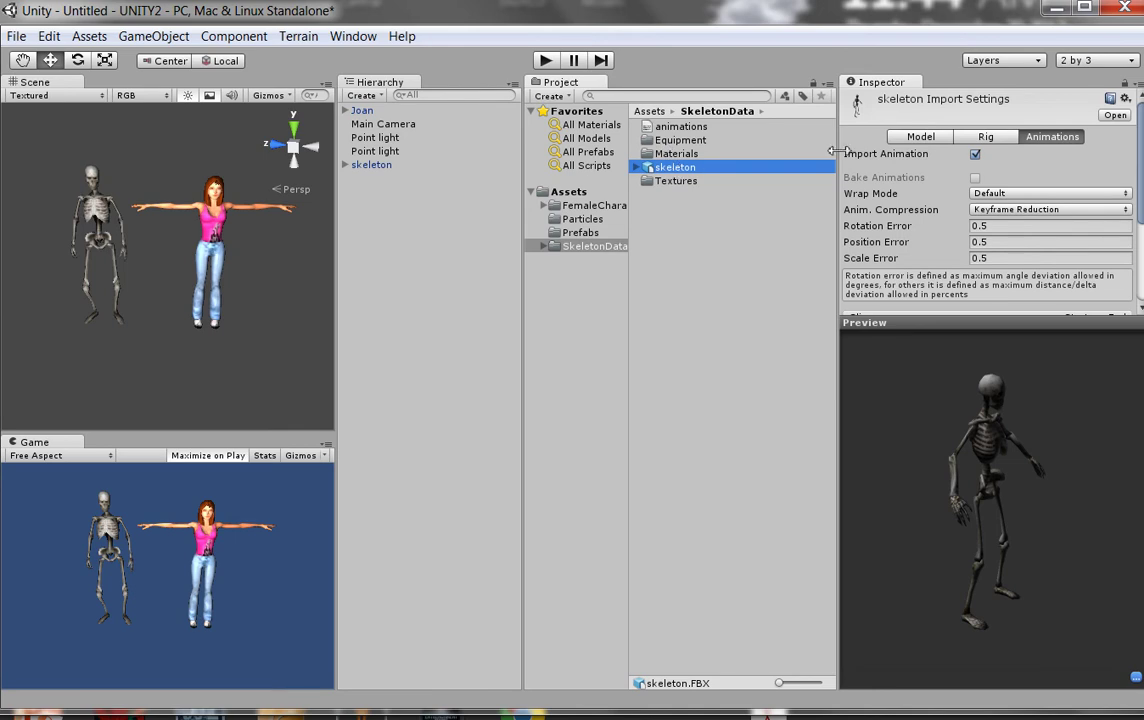
pyautogui.click(986, 138)
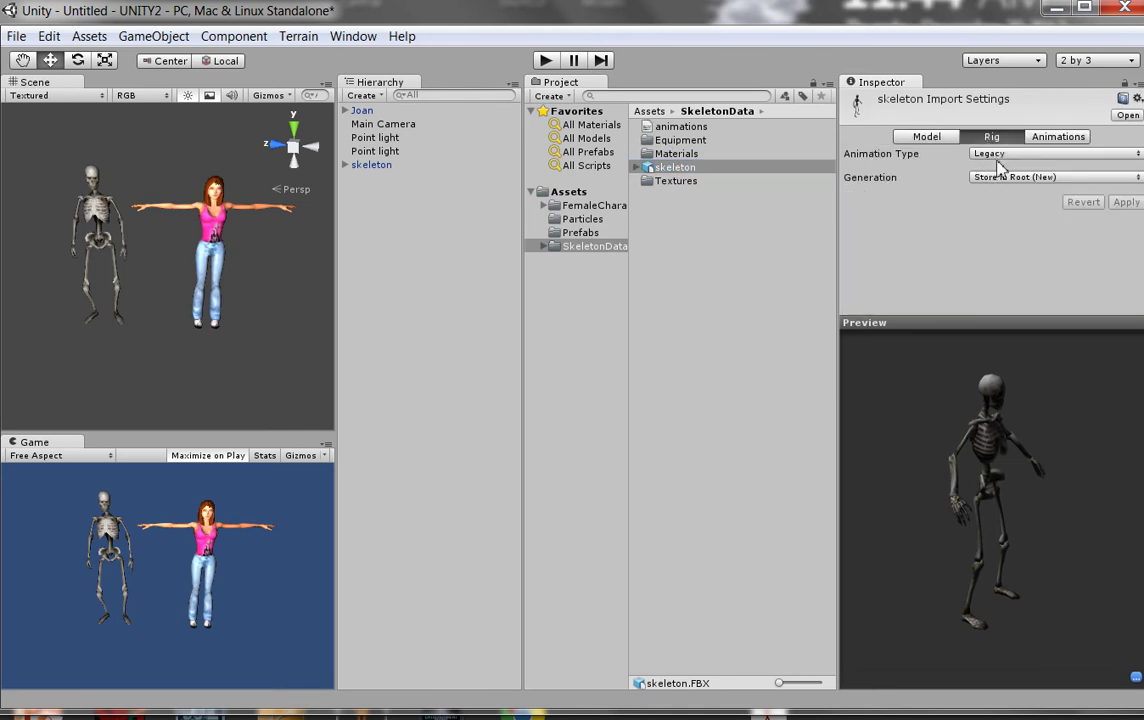
pyautogui.click(1055, 155)
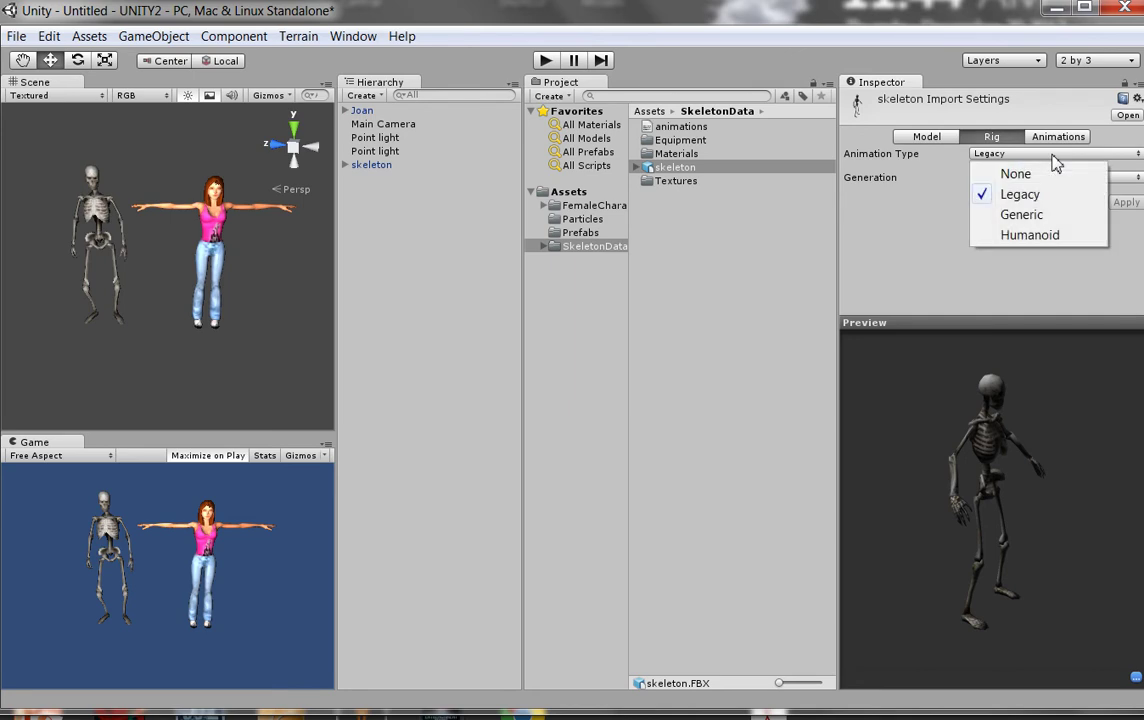
pyautogui.click(1055, 241)
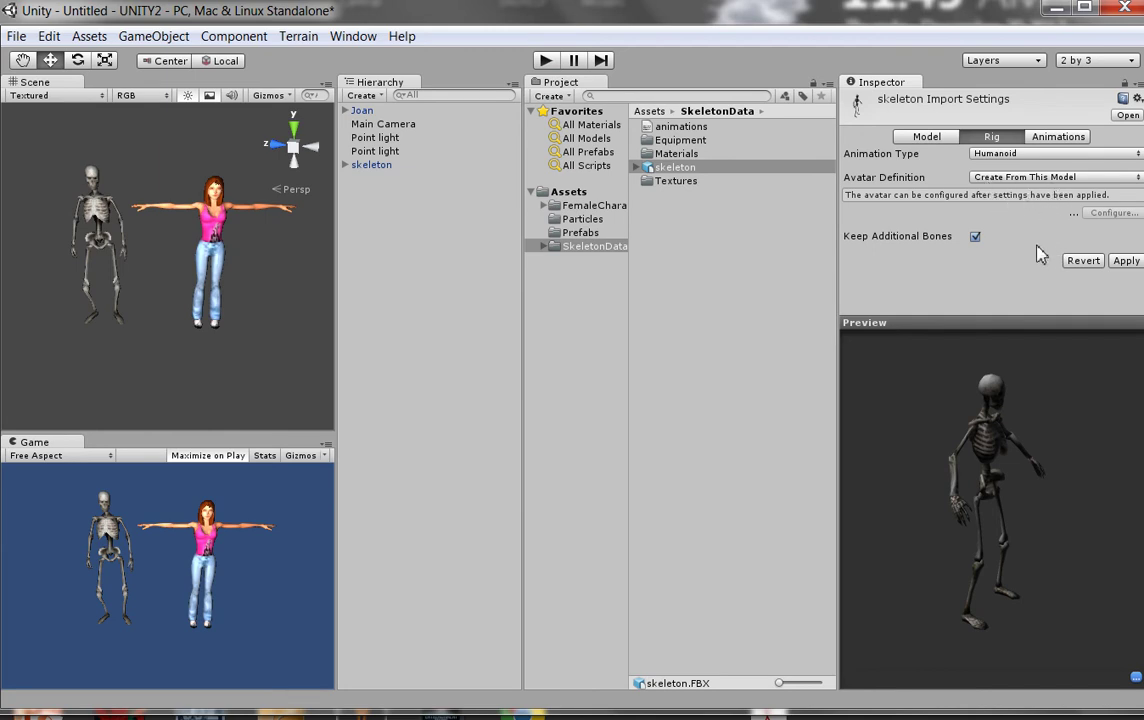
pyautogui.click(1130, 264)
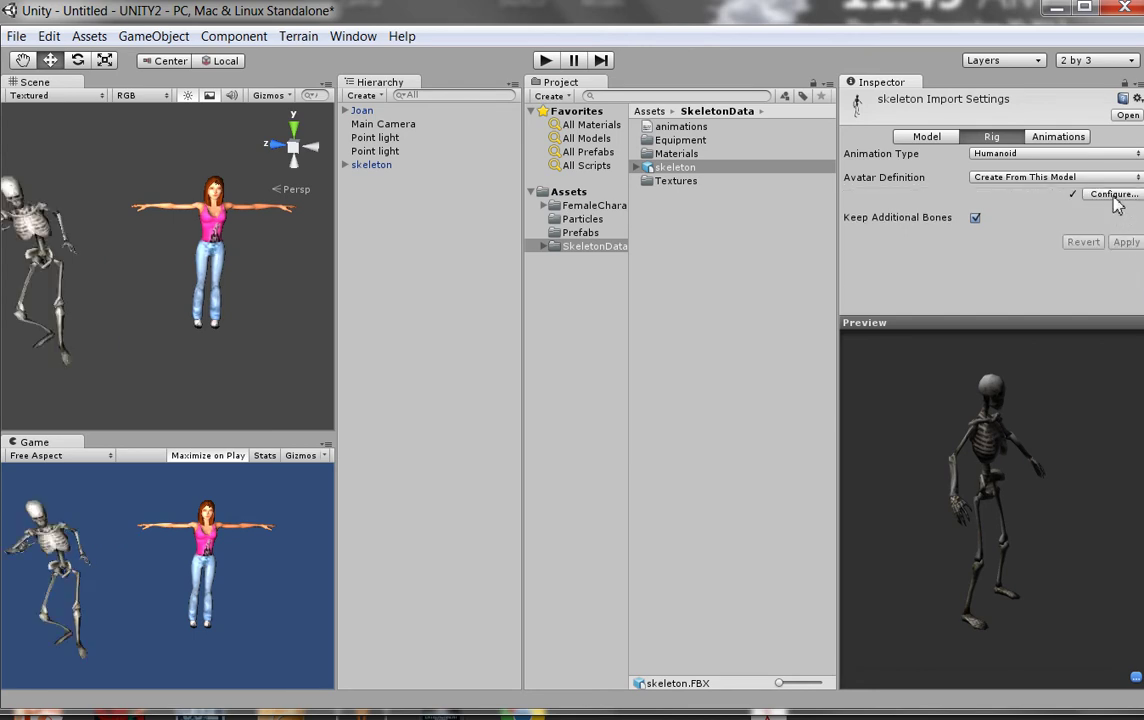
# Start configuring the skeleton's avatar, first saving the untitled scene as scene_01
pyautogui.click(1114, 197)
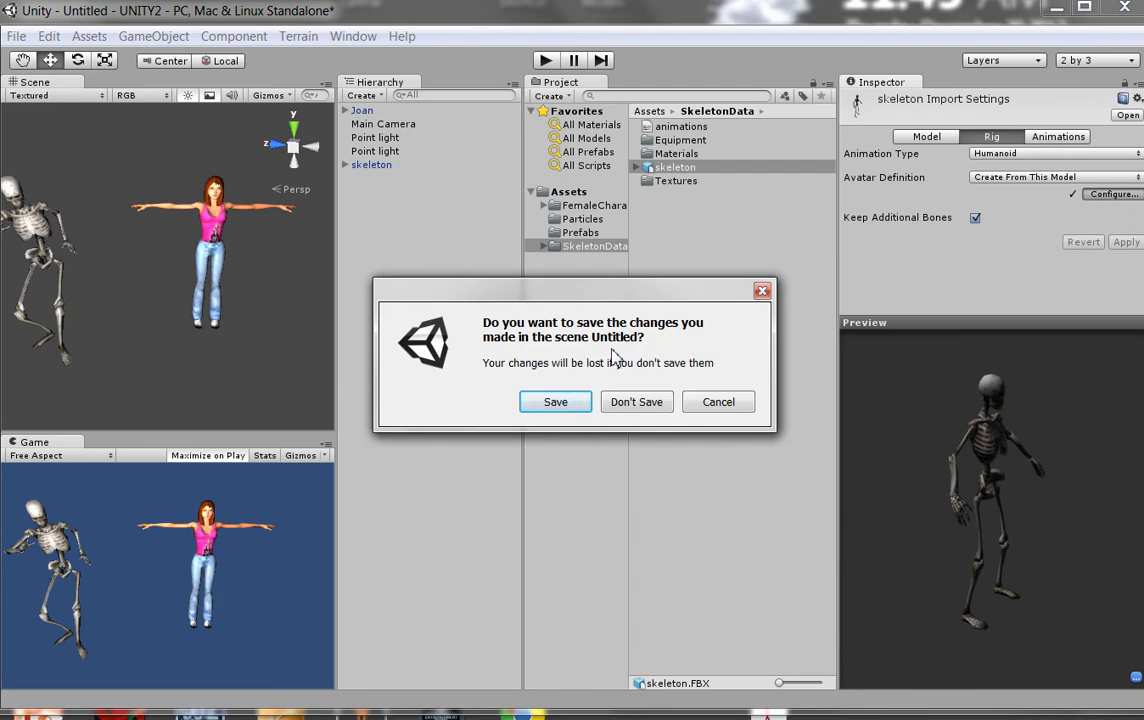
pyautogui.click(556, 402)
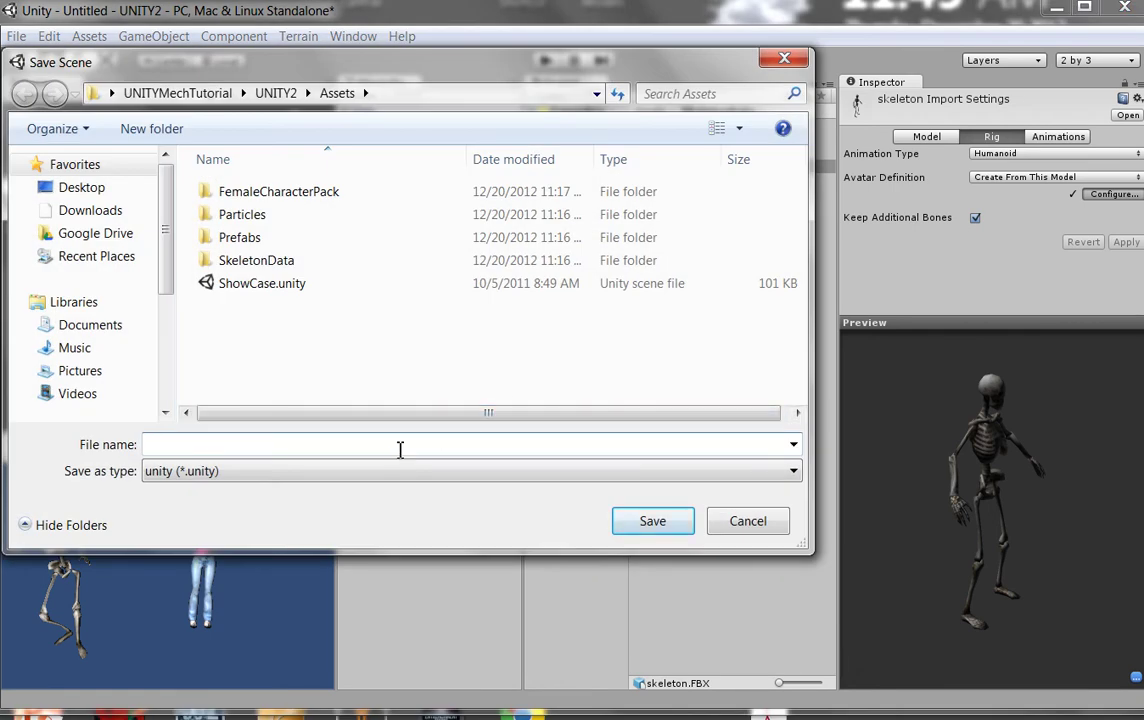
pyautogui.write('scene_01')
pyautogui.click(660, 523)
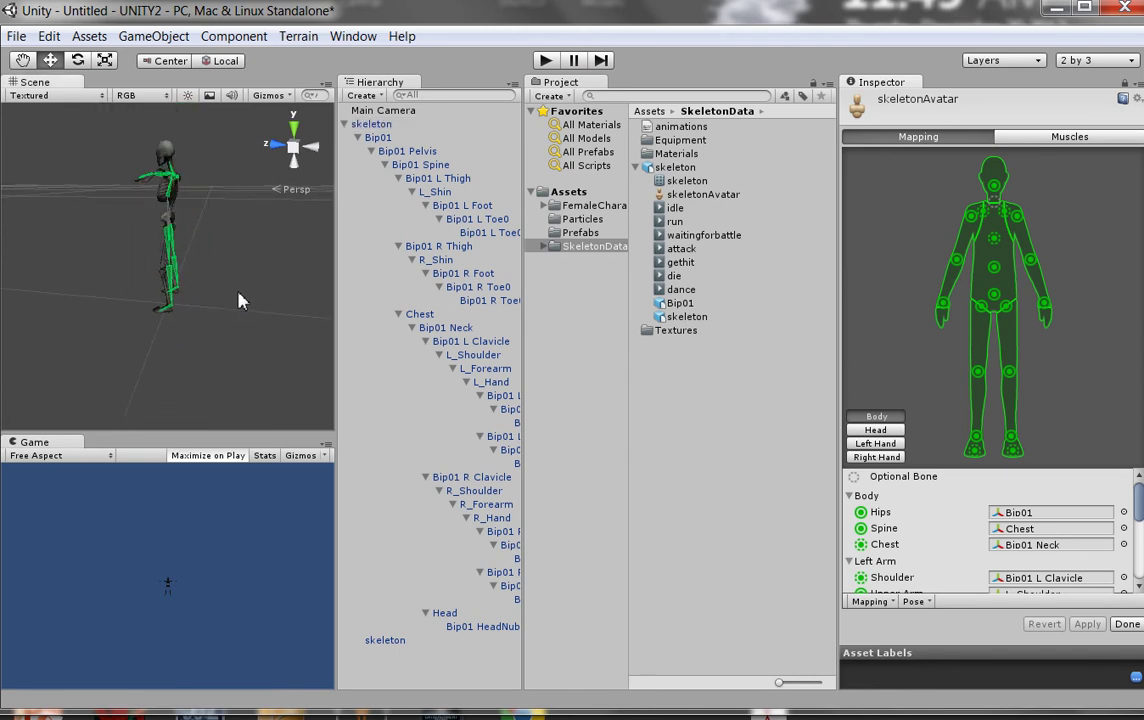
pyautogui.hotkey('shift', 'space')
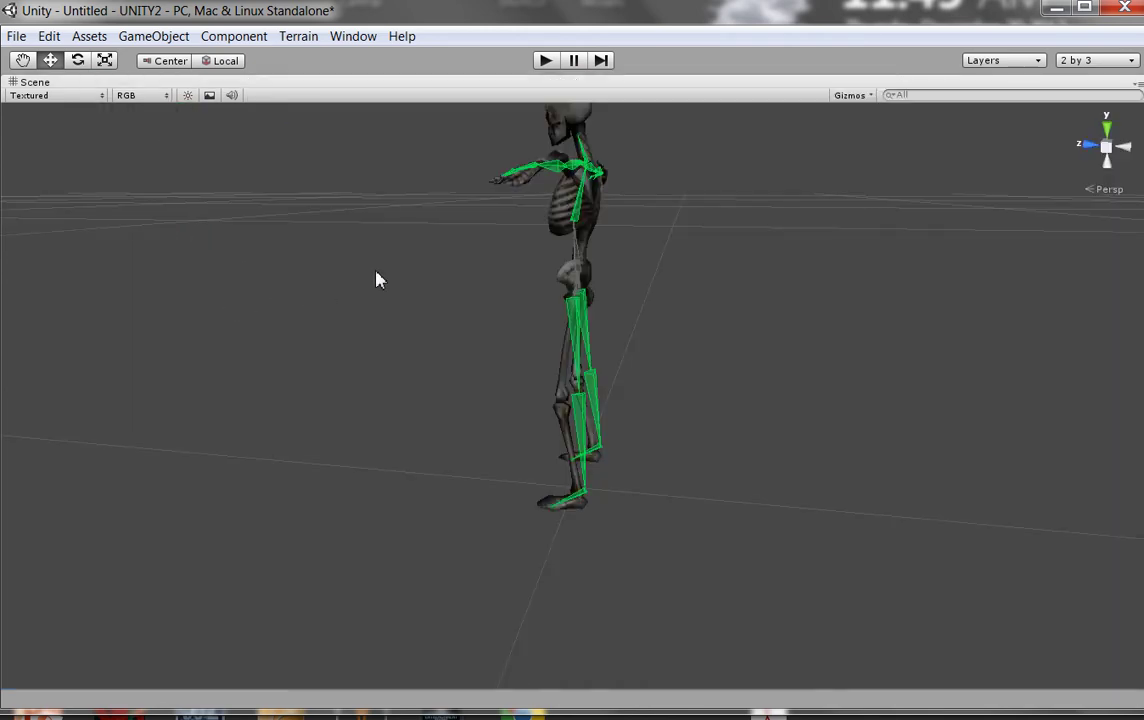
pyautogui.scroll(-2, 378, 280)
pyautogui.scroll(1, 463, 309)
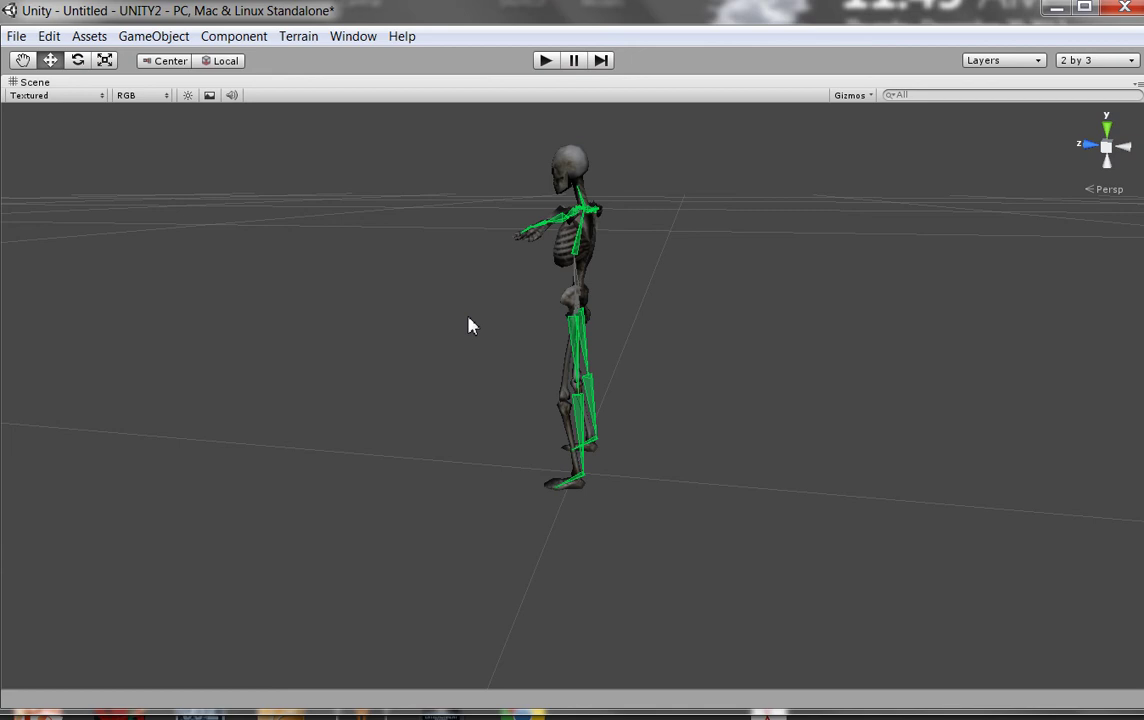
pyautogui.hotkey('shift', 'space')
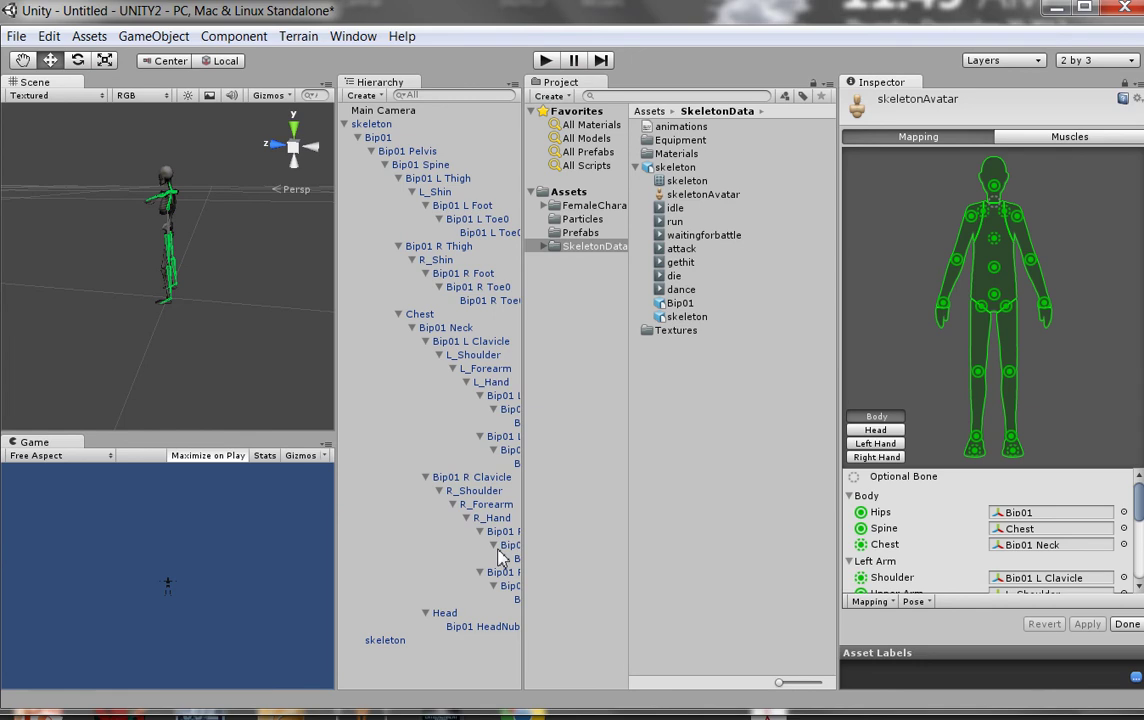
# Automap the skeleton's bones, enforce a T-pose, then finish and apply the import settings
pyautogui.click(883, 605)
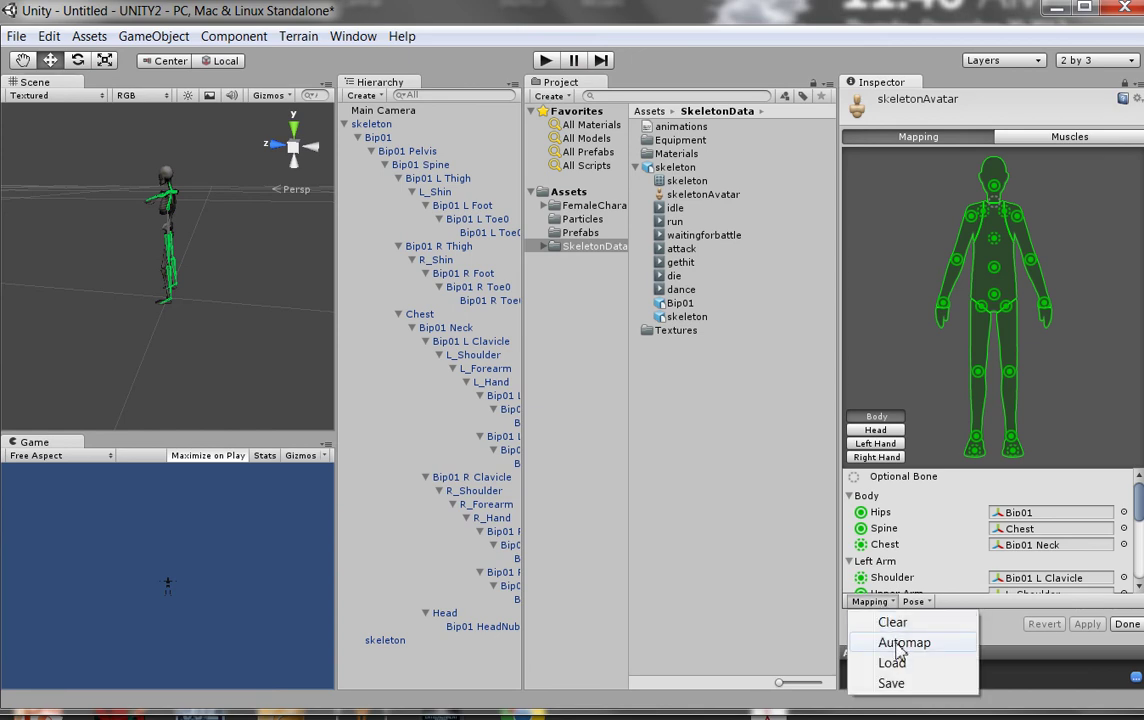
pyautogui.click(900, 643)
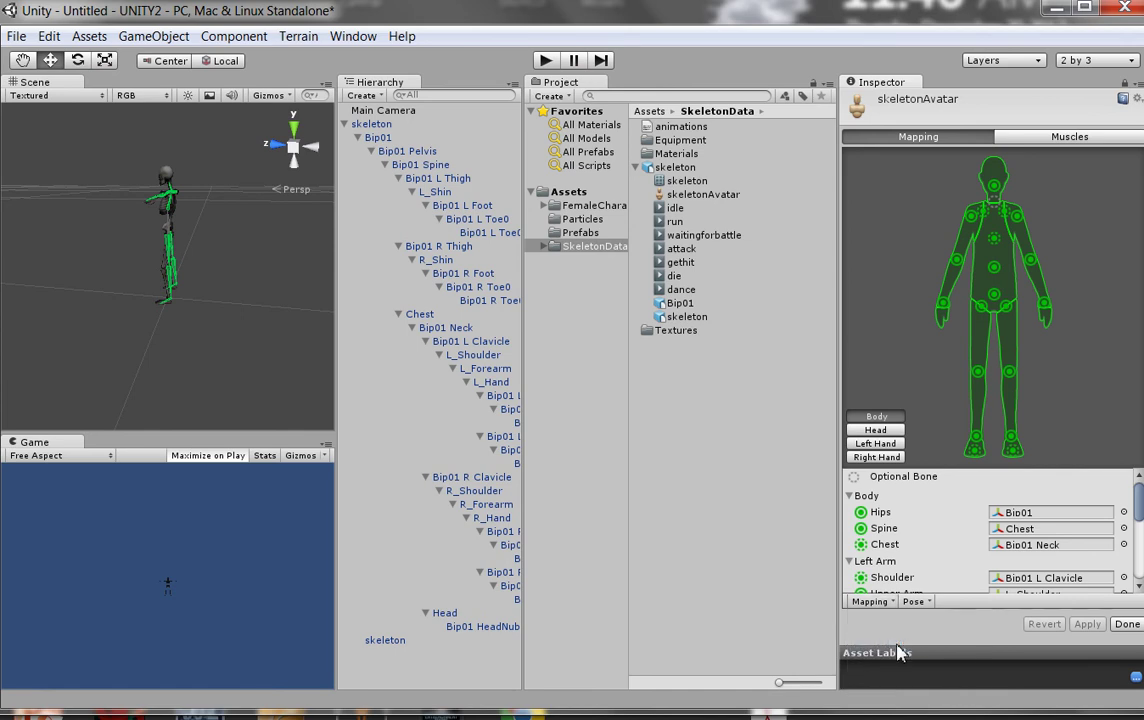
pyautogui.click(916, 602)
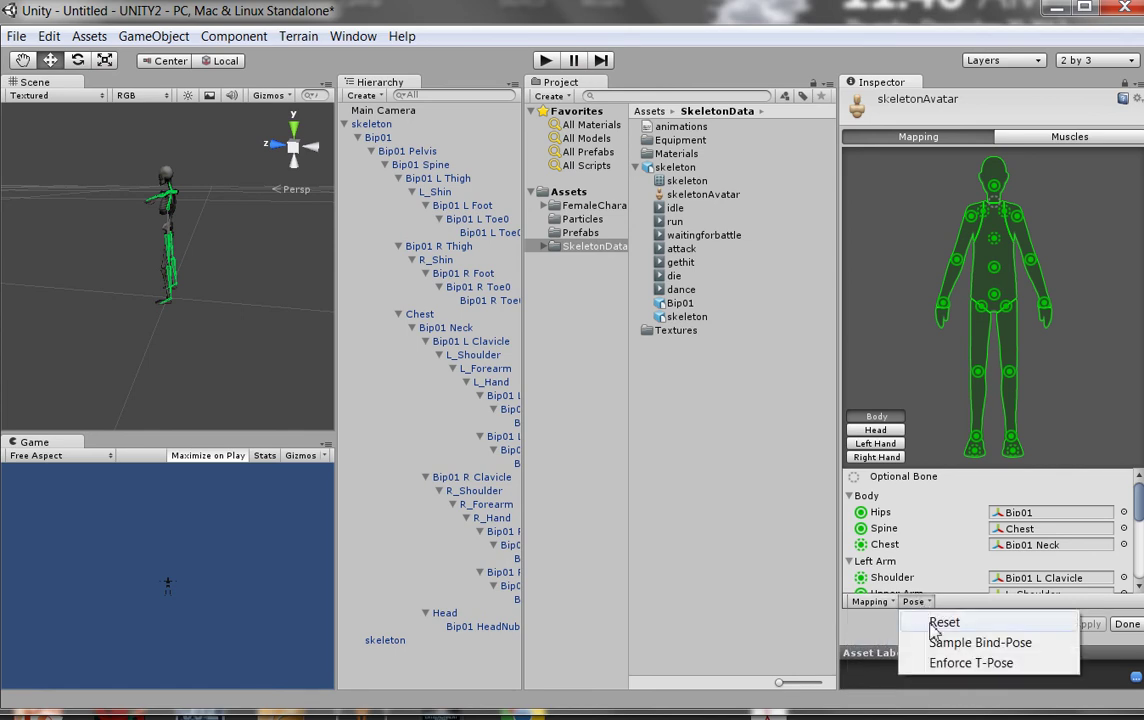
pyautogui.click(951, 666)
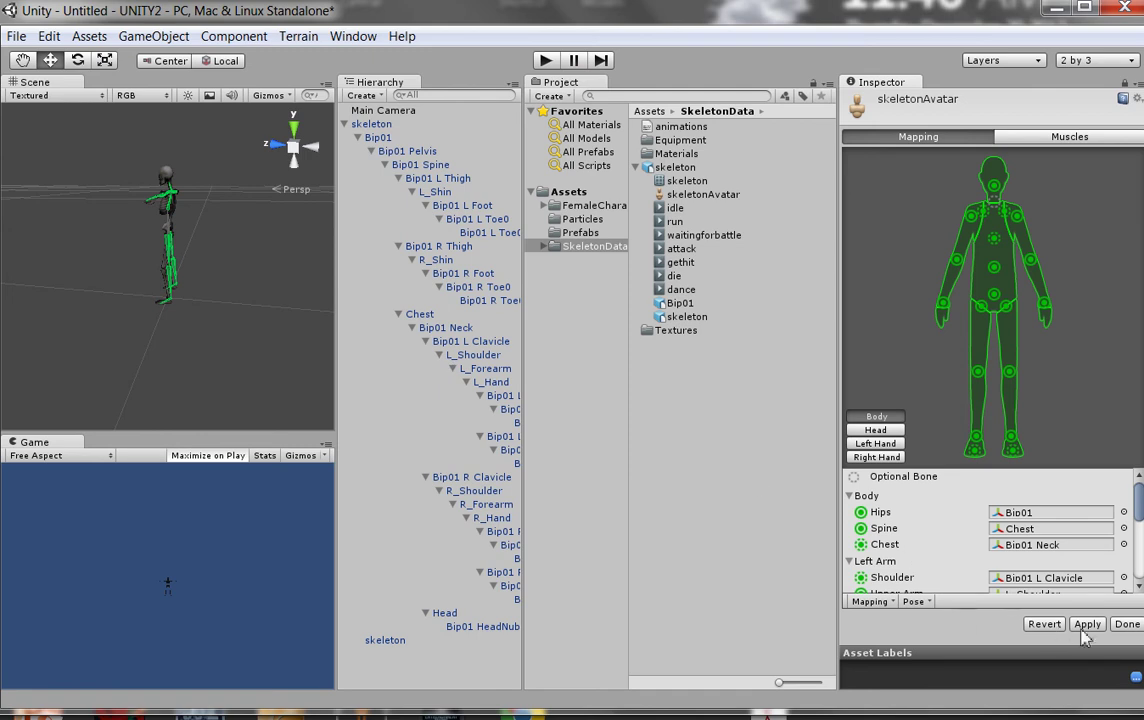
pyautogui.click(1128, 625)
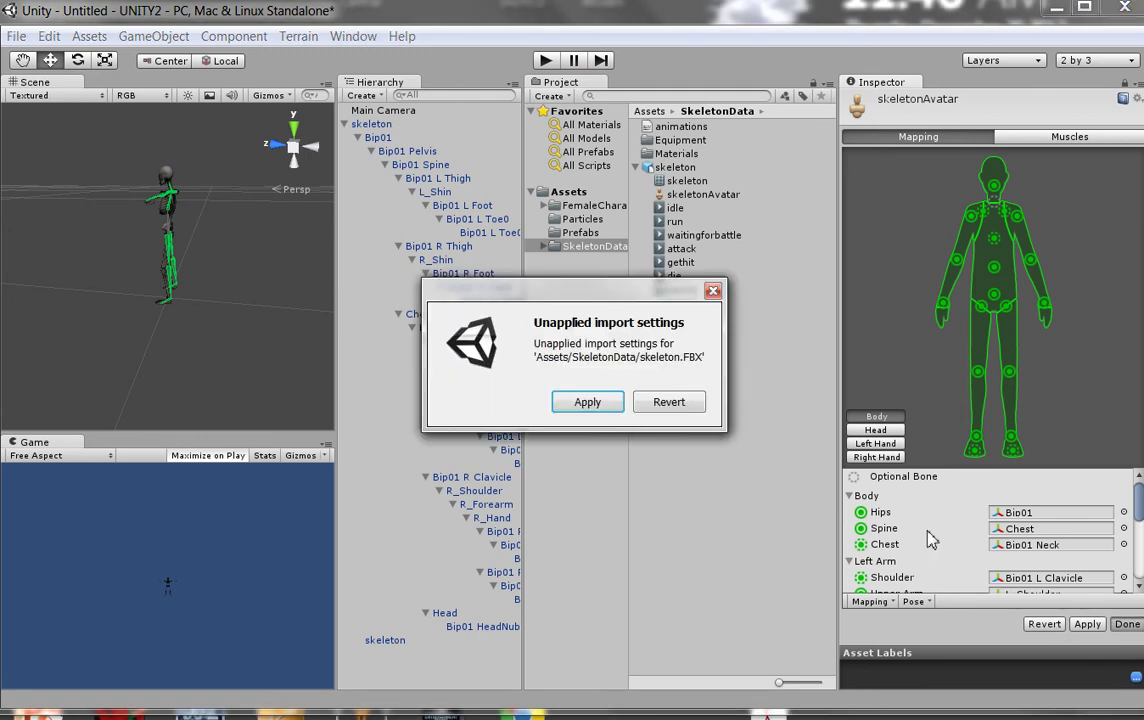
pyautogui.click(589, 405)
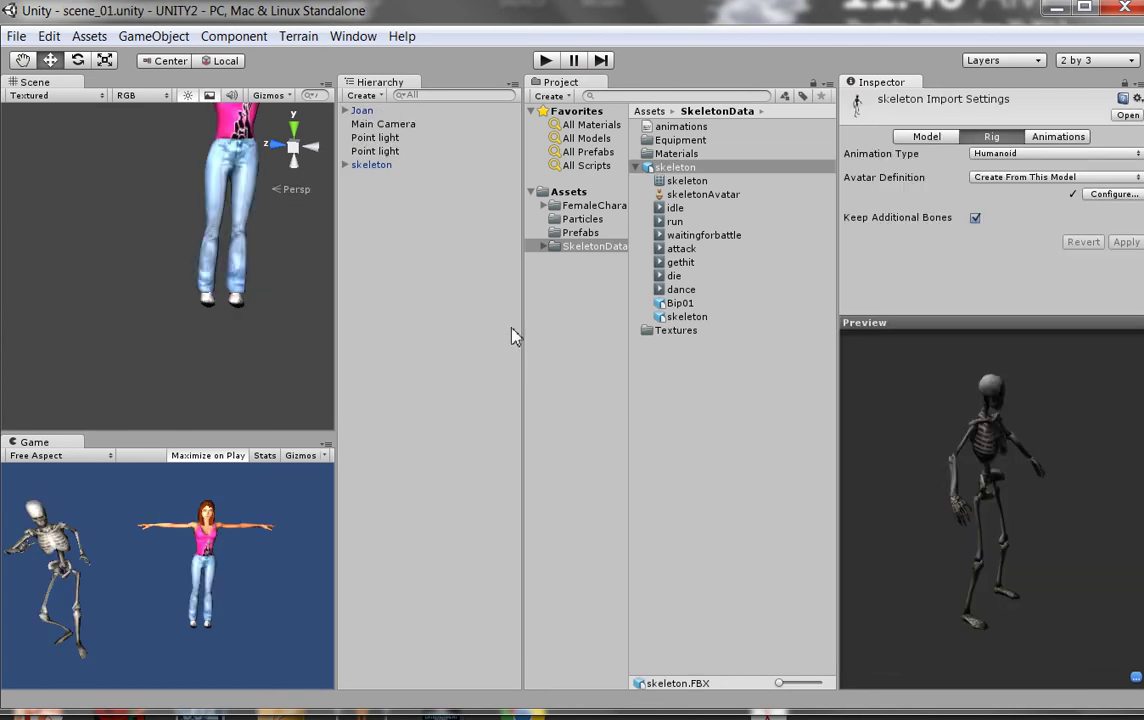
# Play-test the scene to see the skeleton dancing beside T-posed Joan, then select the SkeletonData folder
pyautogui.click(546, 61)
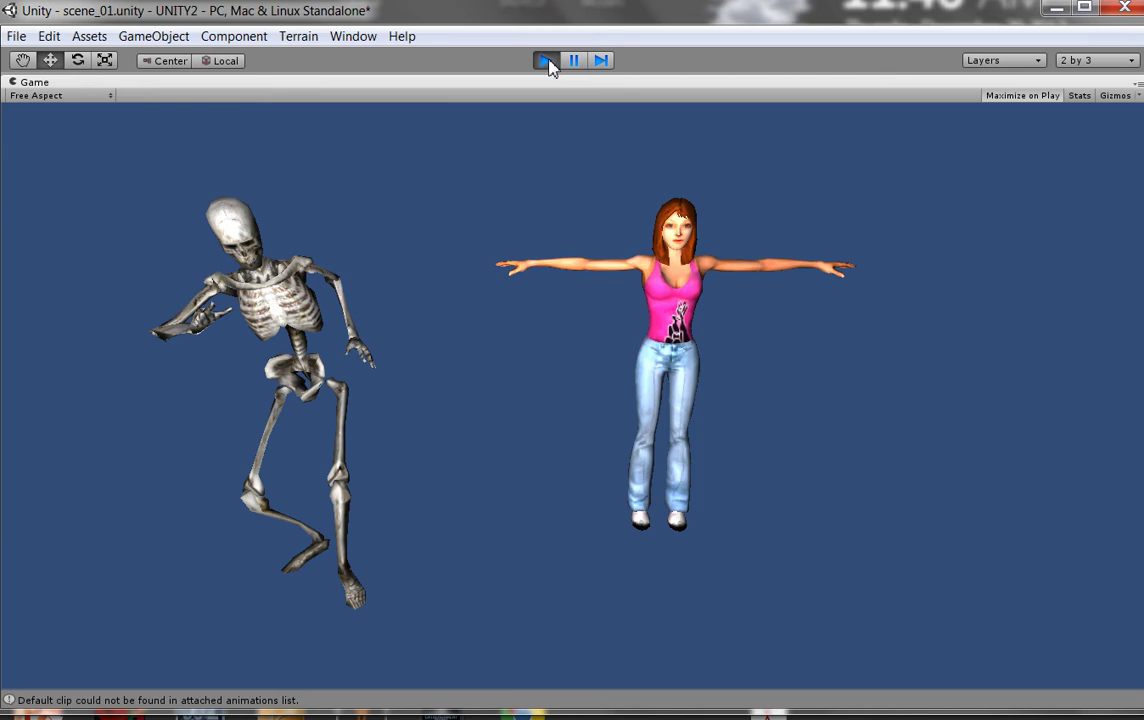
pyautogui.click(545, 61)
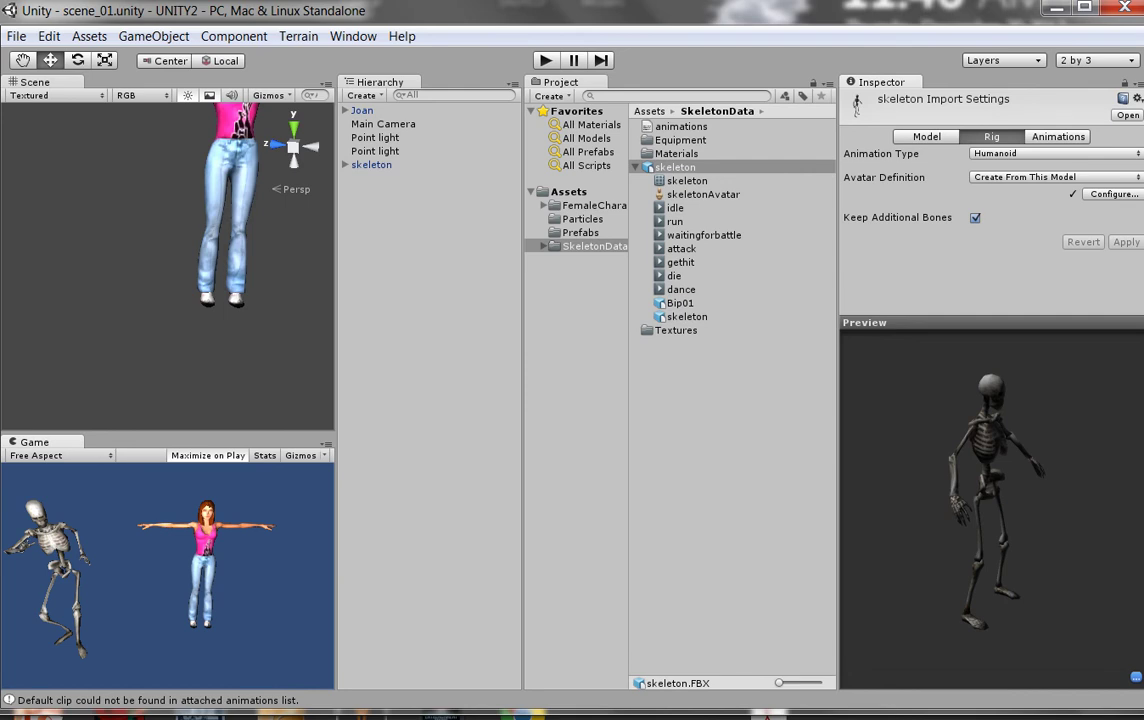
pyautogui.click(592, 246)
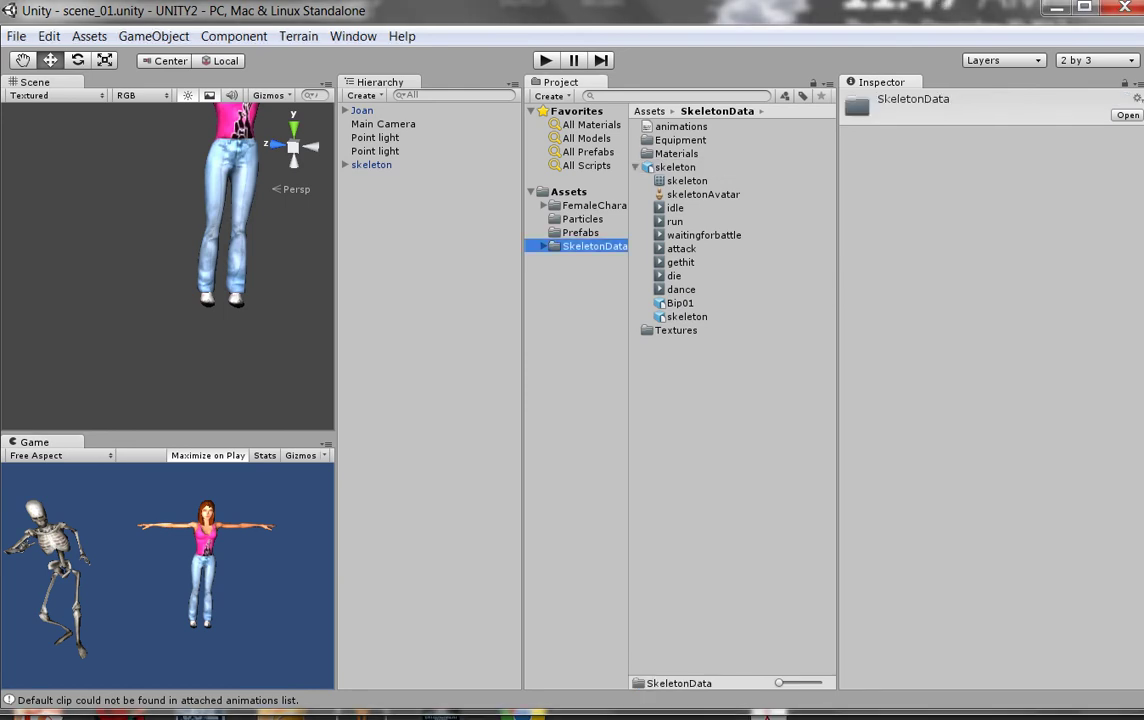
# Add a new Animator Controller asset in SkeletonData and name it myDance
pyautogui.rightClick(672, 378)
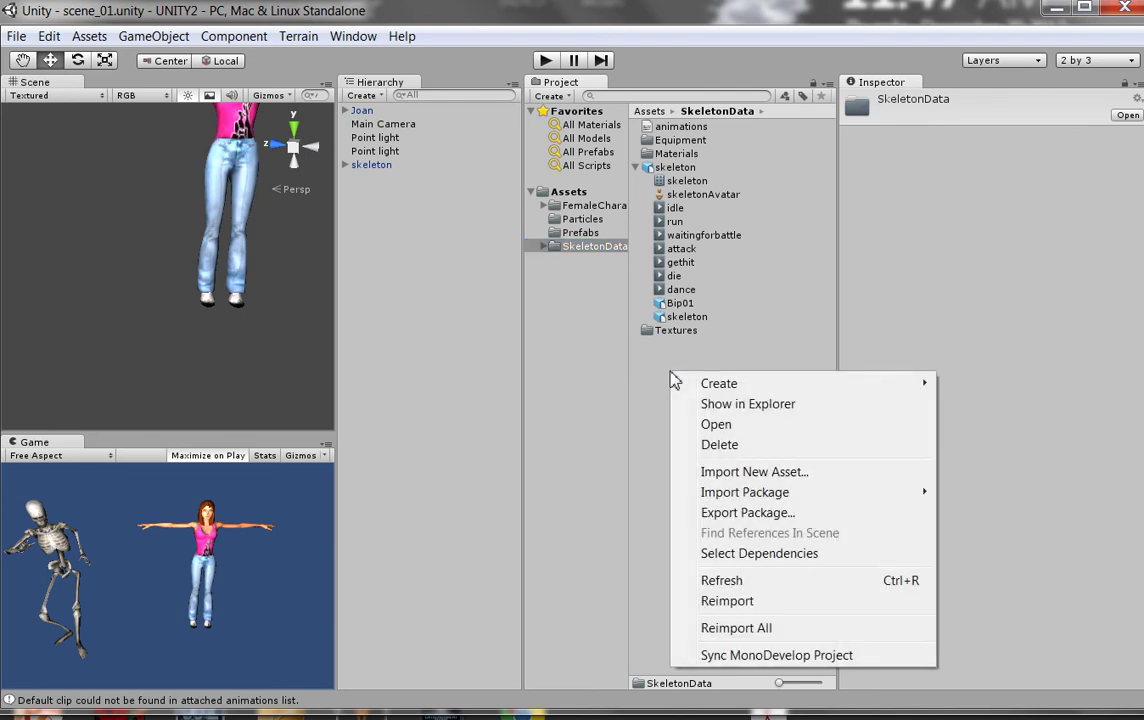
pyautogui.moveTo(716, 388)
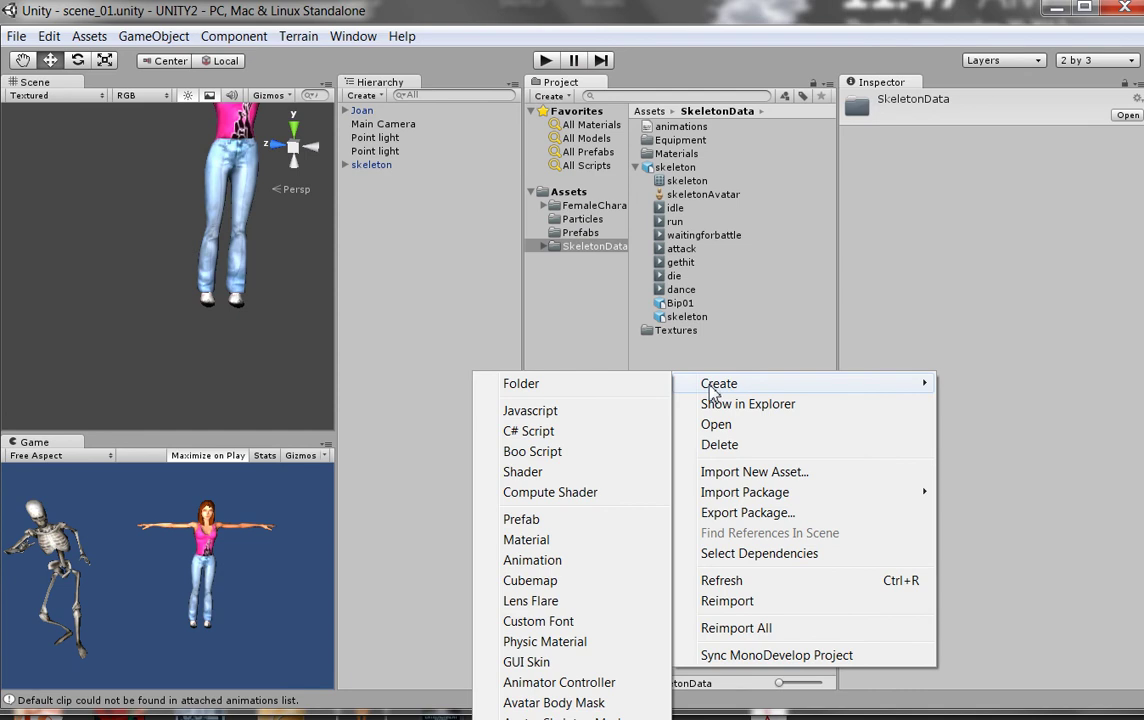
pyautogui.click(585, 688)
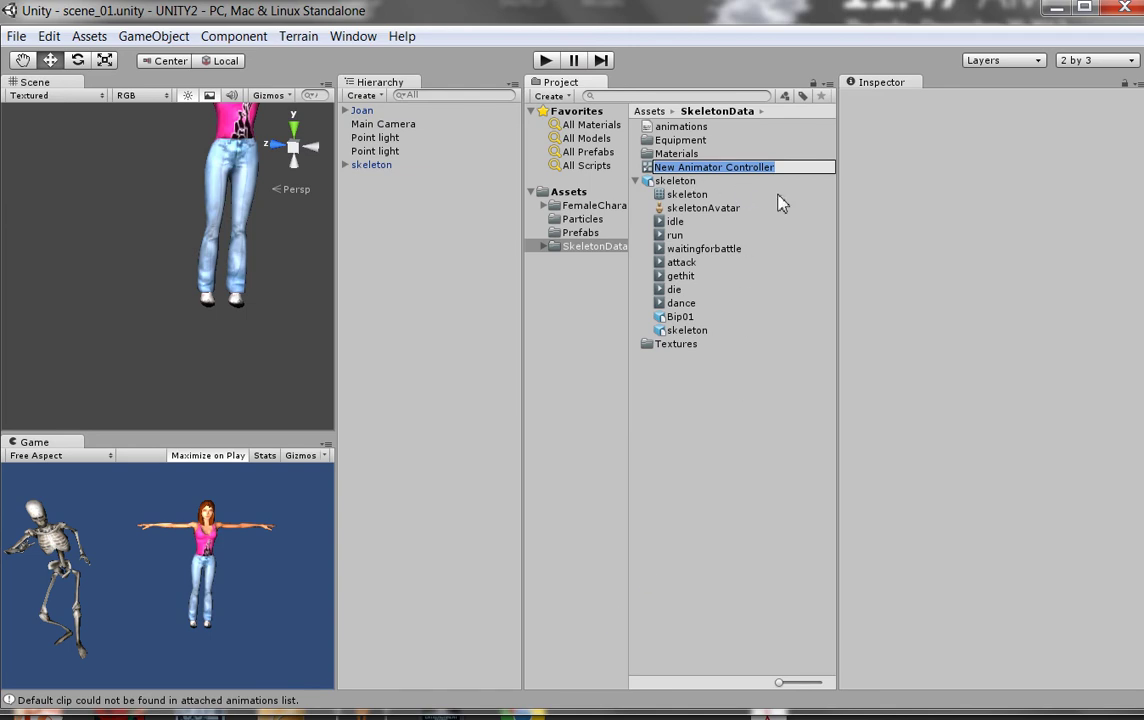
pyautogui.write('my')
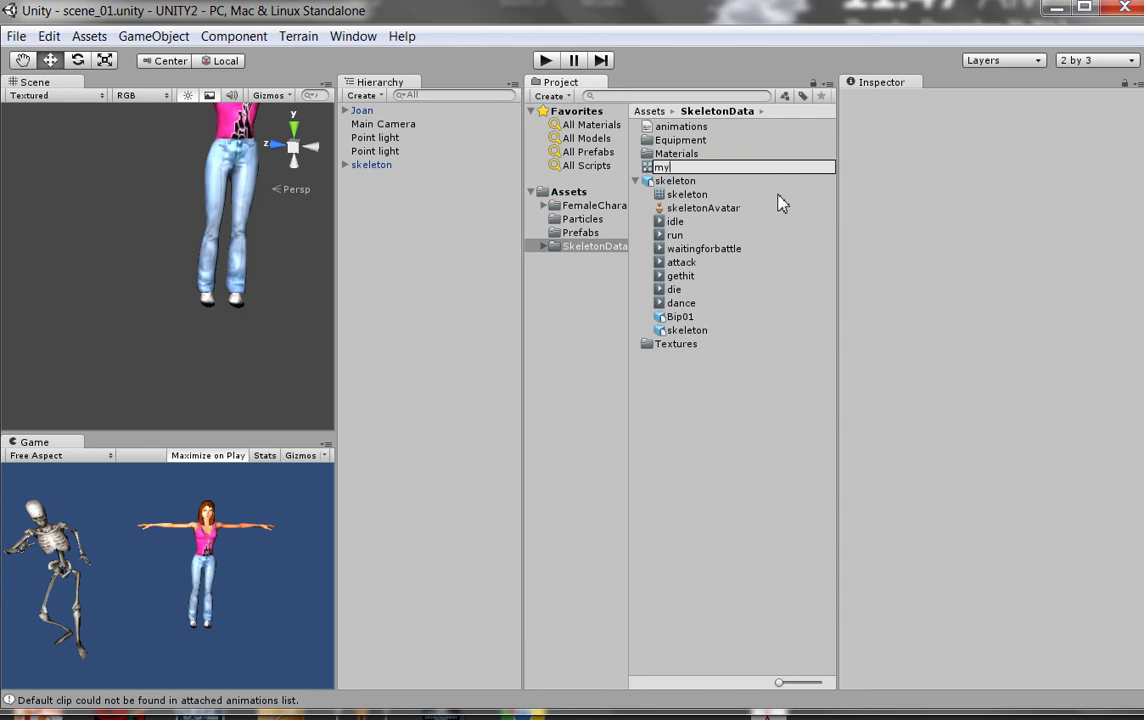
pyautogui.write('Dance')
pyautogui.press('Return')
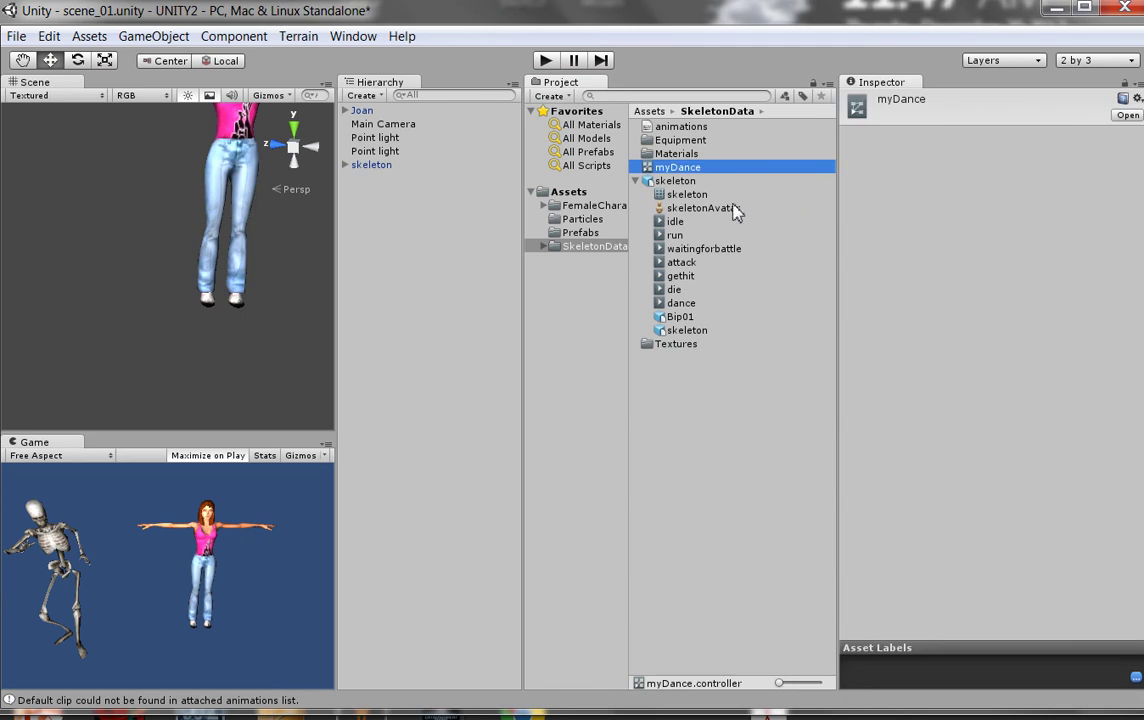
# Open the myDance controller's state graph and move the Any State node up and left
pyautogui.doubleClick(668, 170)
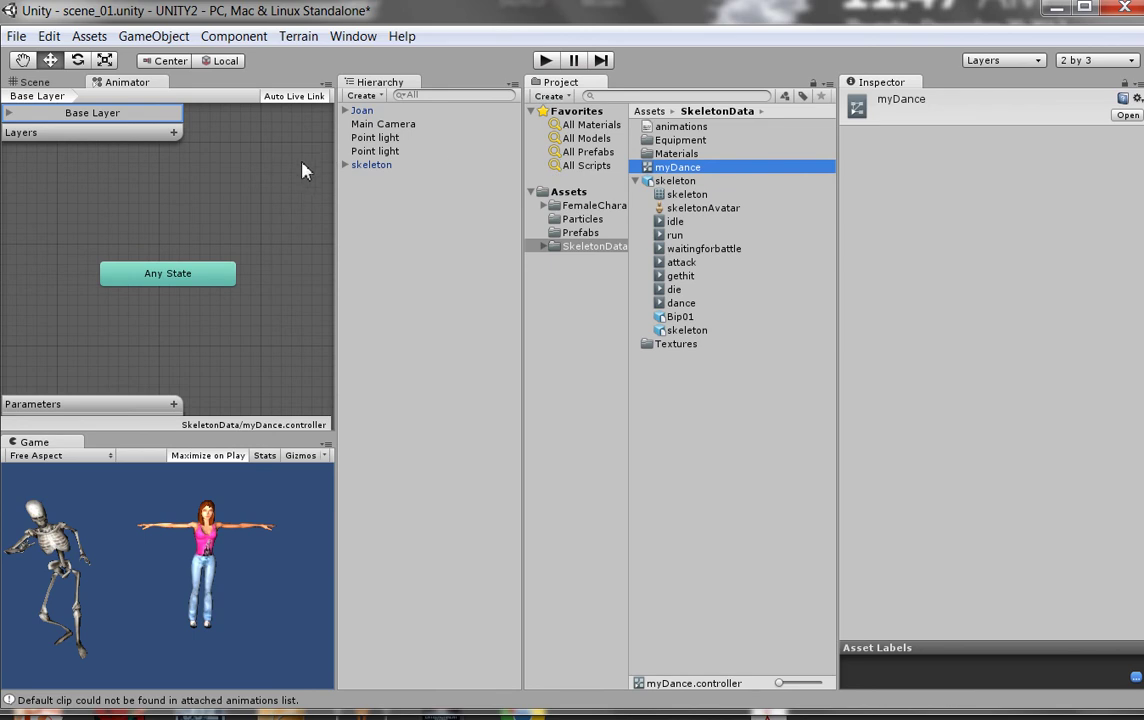
pyautogui.click(35, 82)
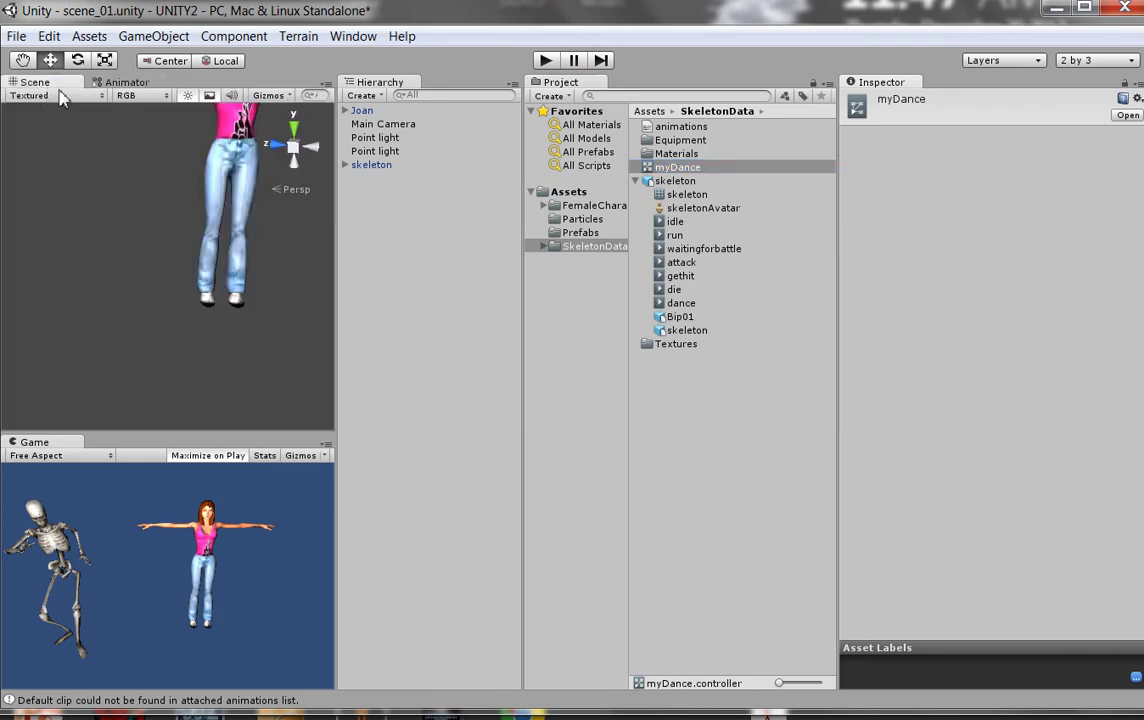
pyautogui.click(112, 82)
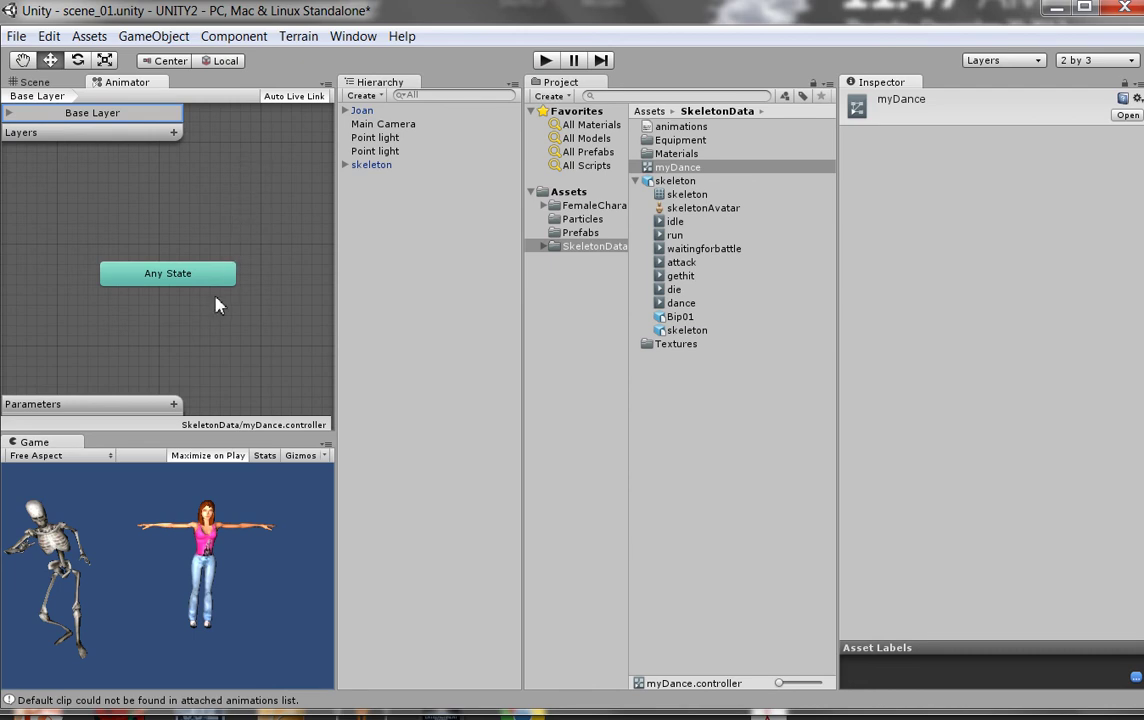
pyautogui.moveTo(190, 282); pyautogui.dragTo(120, 264)
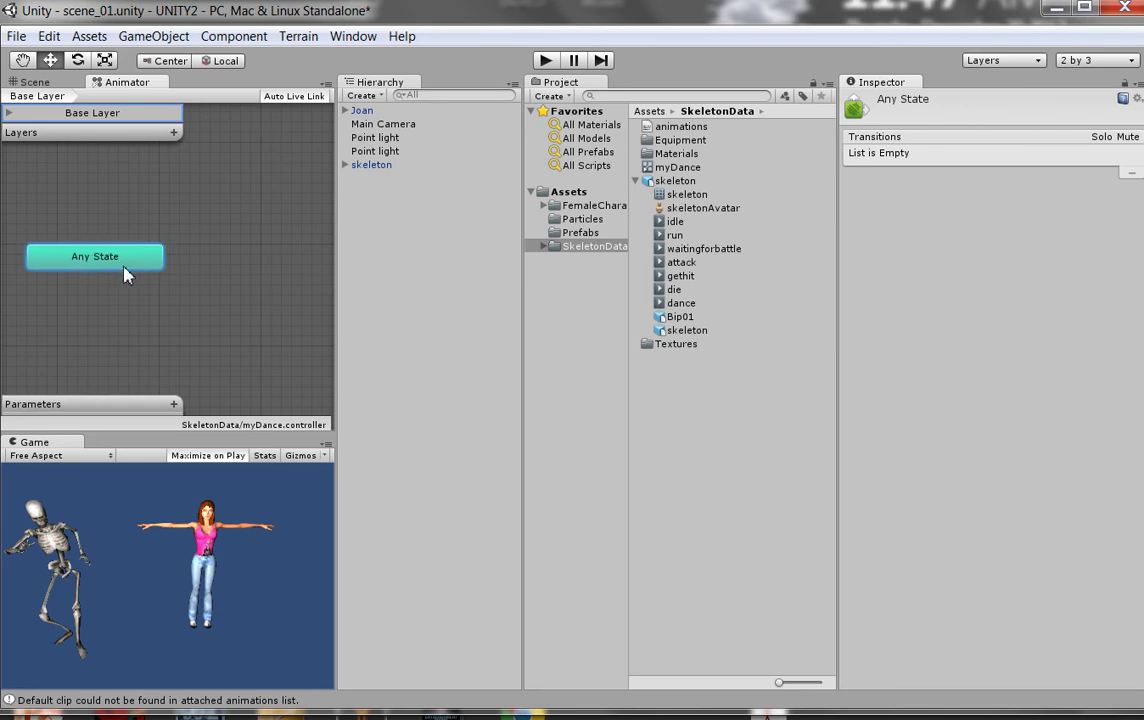
# Add an empty New State to the graph and place it at the upper middle
pyautogui.rightClick(115, 199)
pyautogui.moveTo(139, 212)
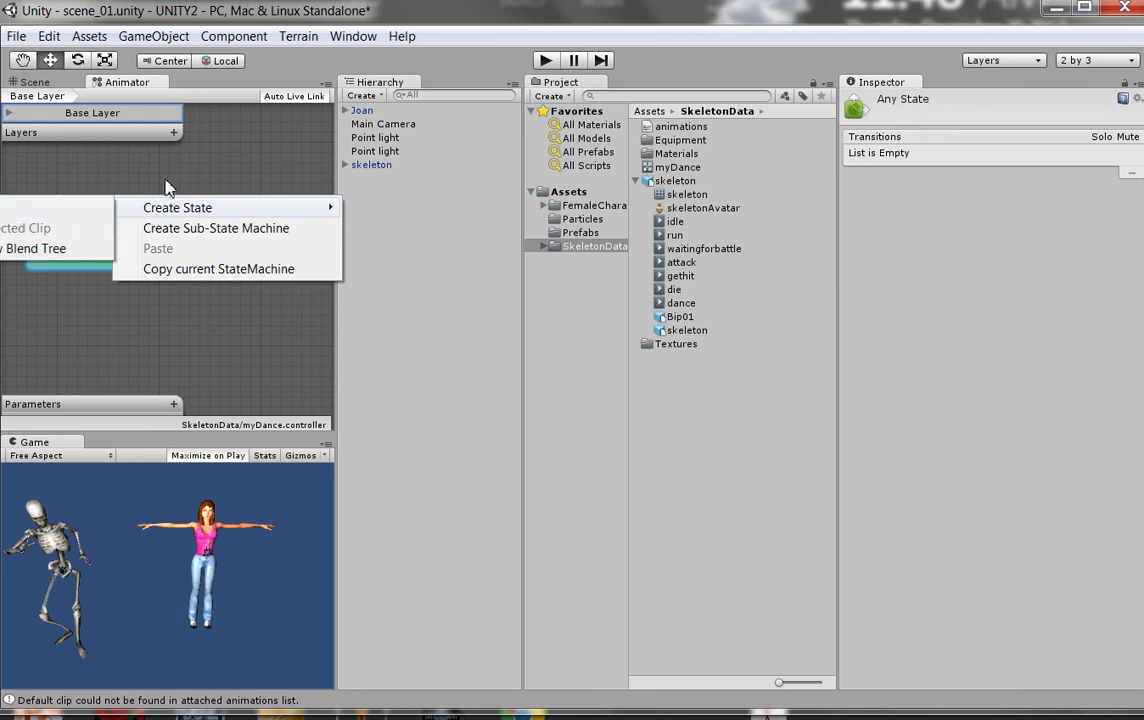
pyautogui.click(270, 231)
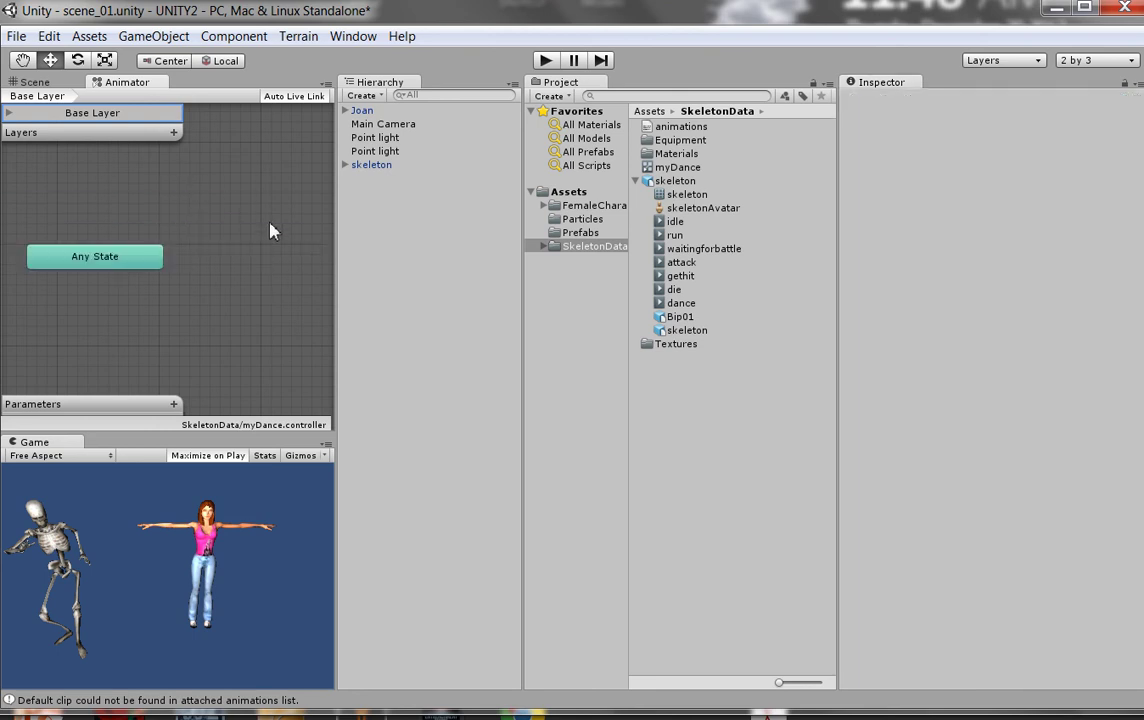
pyautogui.rightClick(318, 250)
pyautogui.moveTo(335, 254)
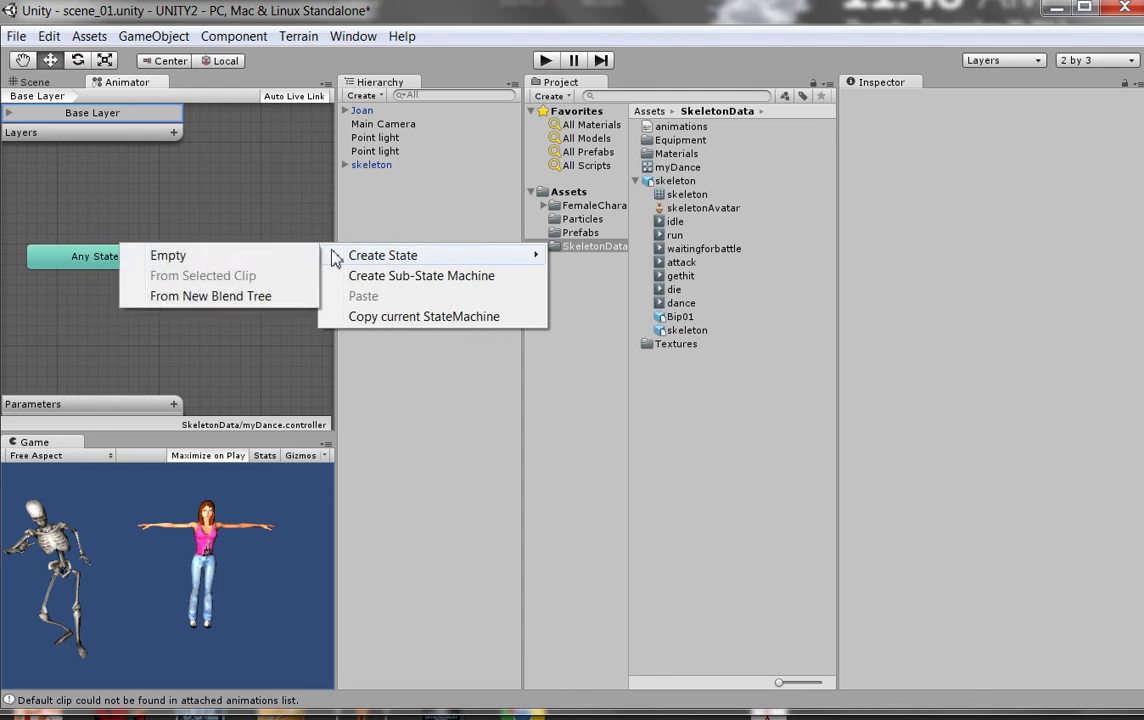
pyautogui.click(220, 258)
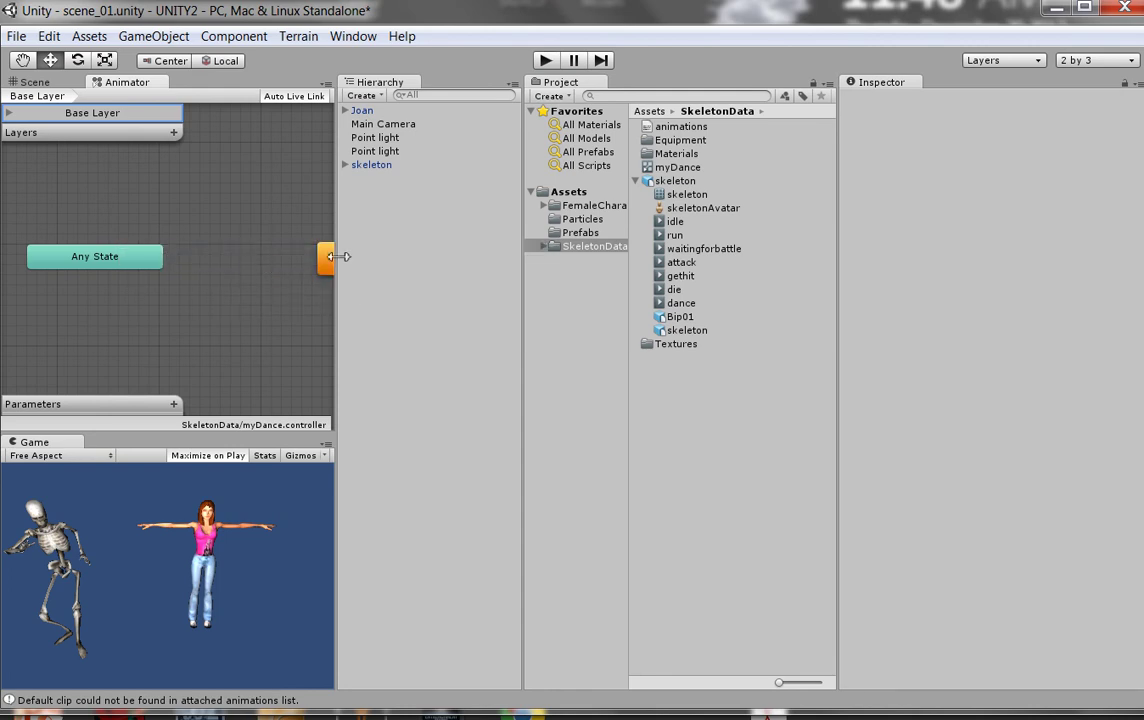
pyautogui.moveTo(324, 260); pyautogui.dragTo(92, 215)
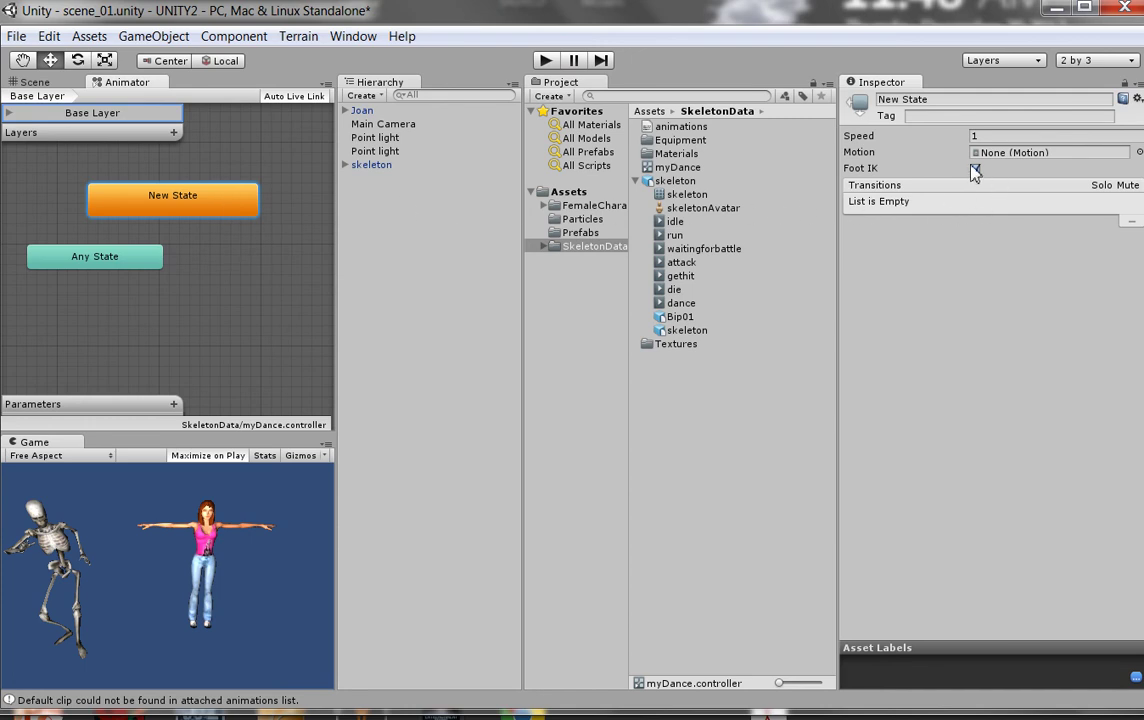
# Assign the dance clip as New State's motion, then run and stop a quick play test
pyautogui.click(1139, 152)
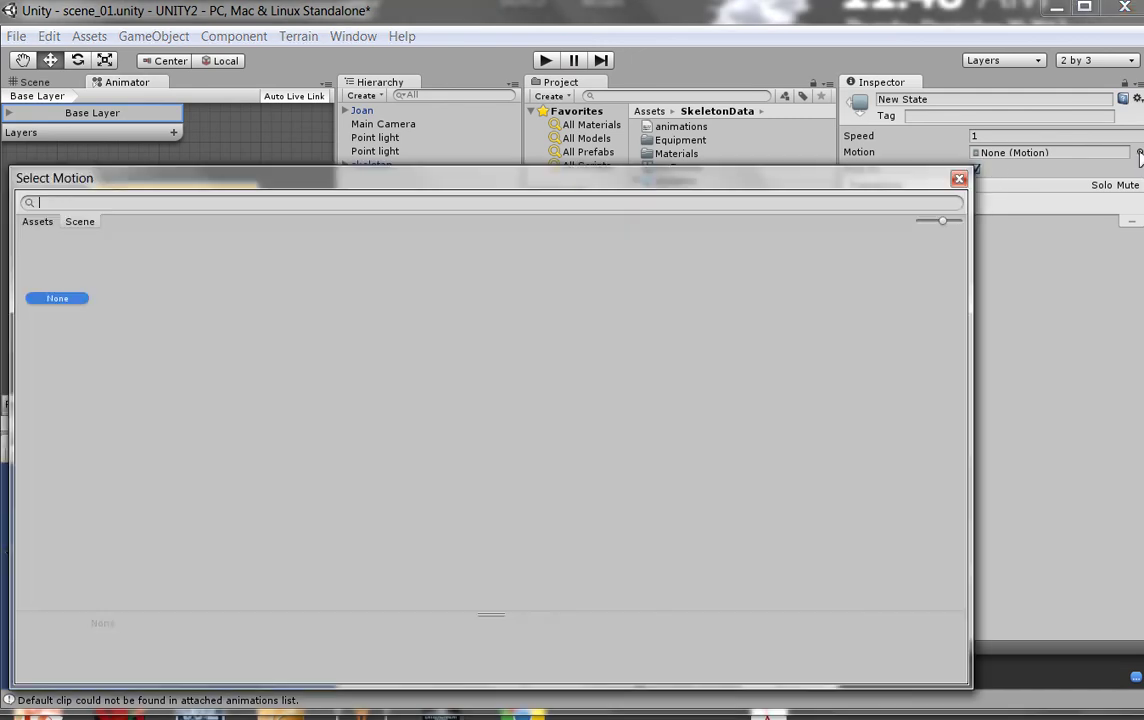
pyautogui.click(37, 222)
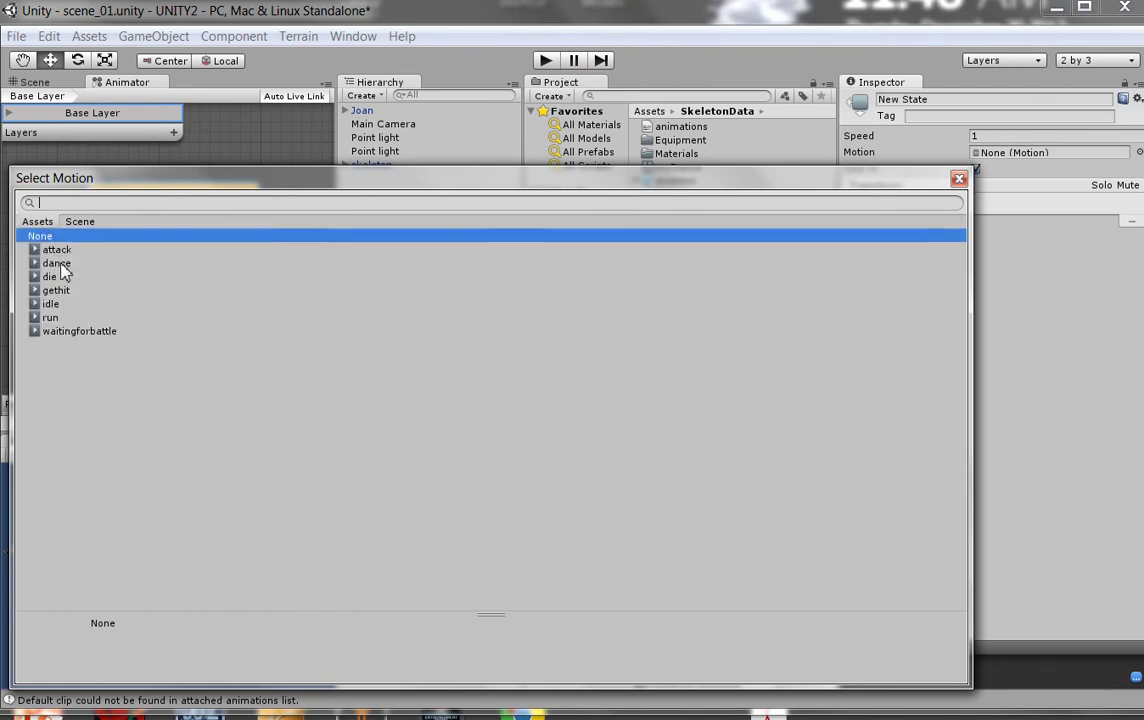
pyautogui.click(60, 263)
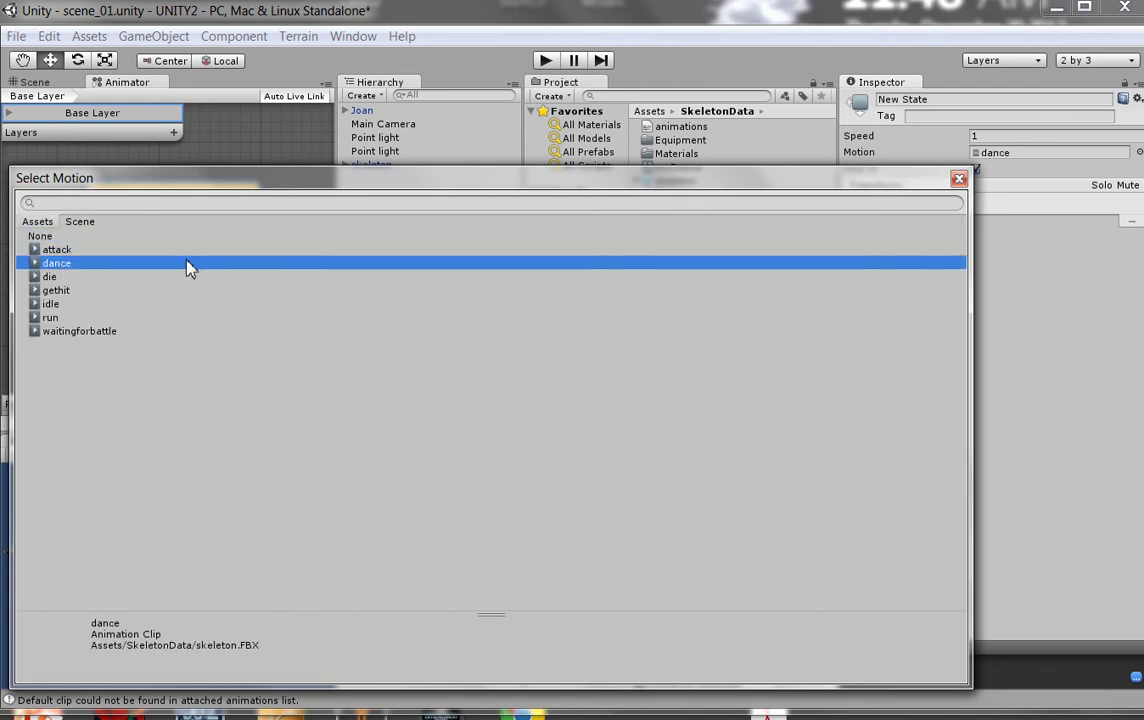
pyautogui.click(958, 180)
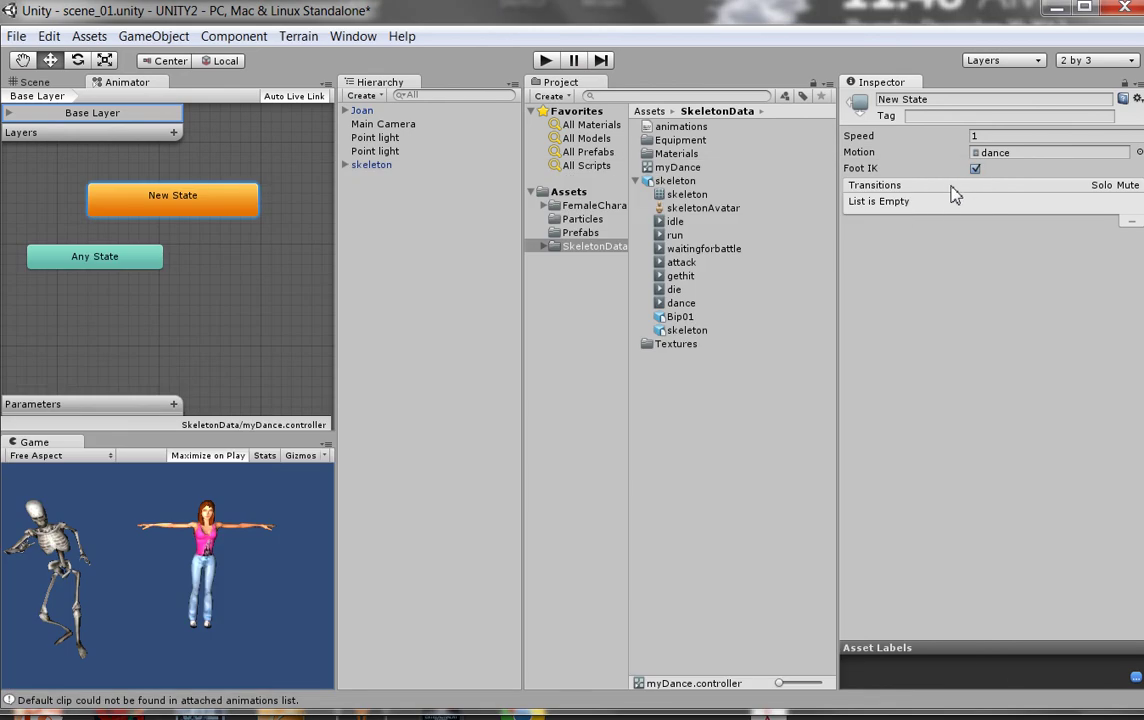
pyautogui.click(545, 61)
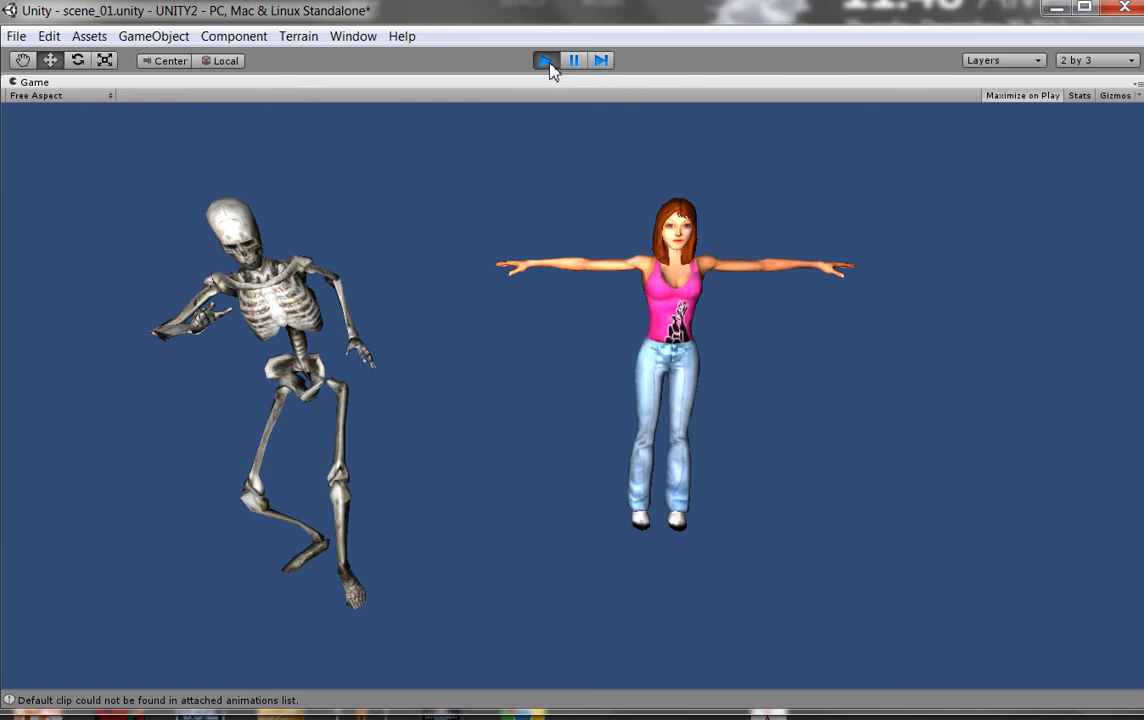
pyautogui.click(546, 62)
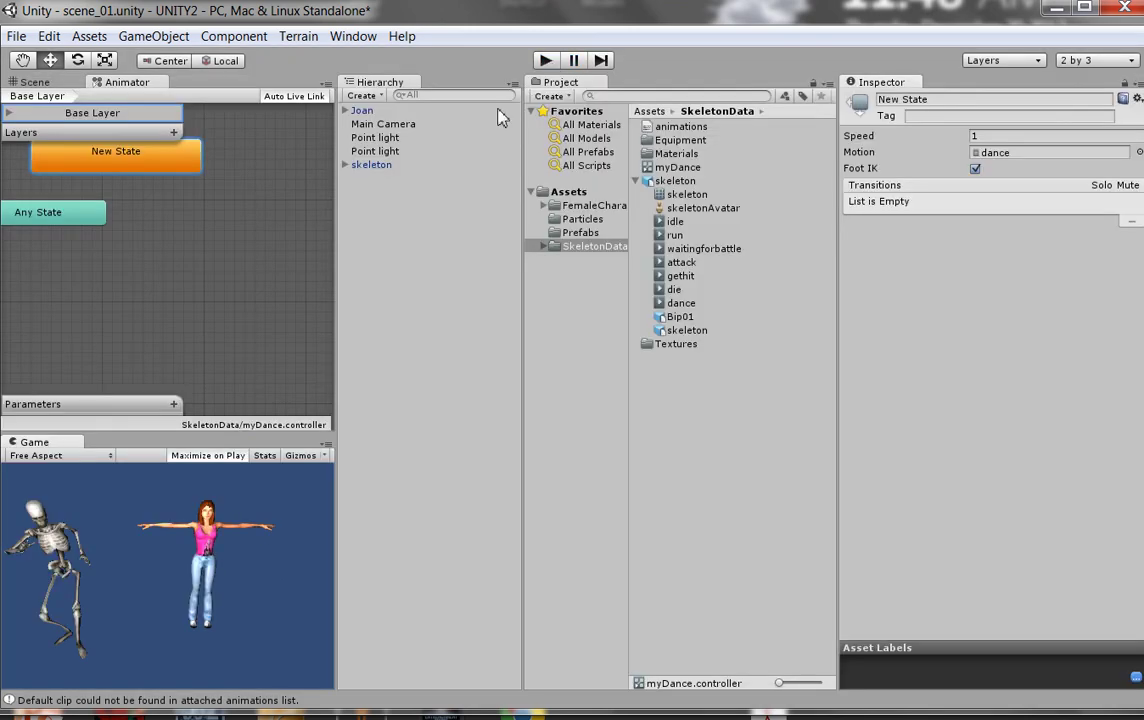
# Set the skeleton's Animator Controller to myDance and play-test the dance
pyautogui.click(380, 168)
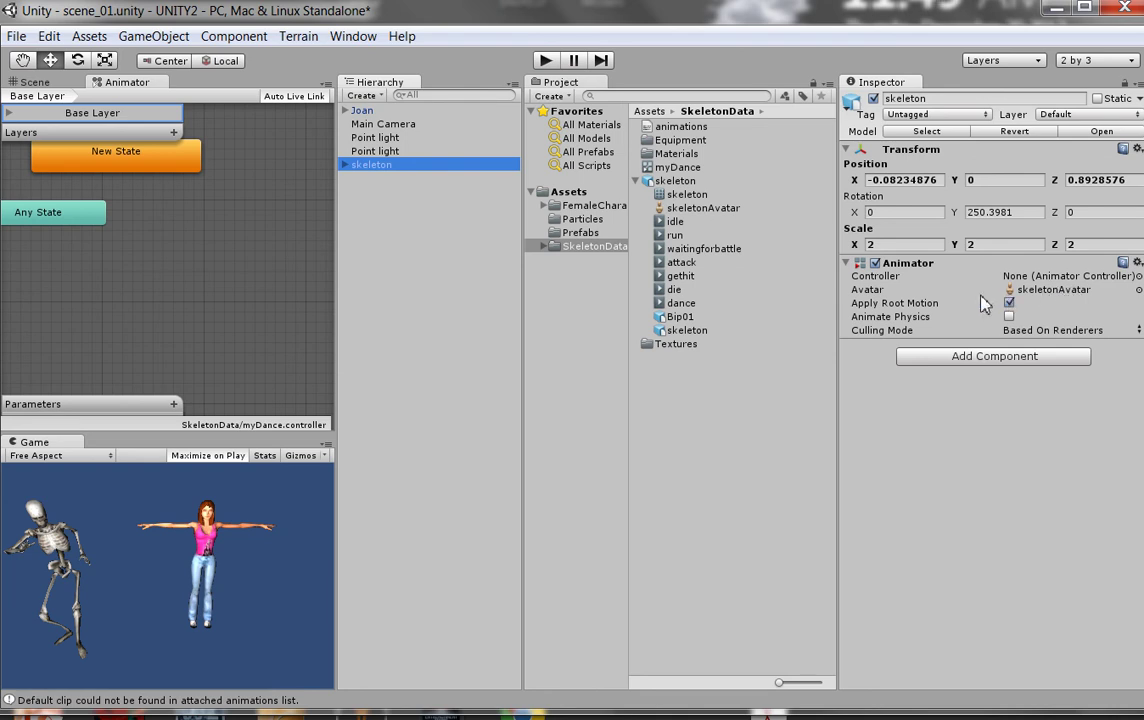
pyautogui.click(655, 168)
pyautogui.moveTo(650, 172); pyautogui.dragTo(1028, 283)
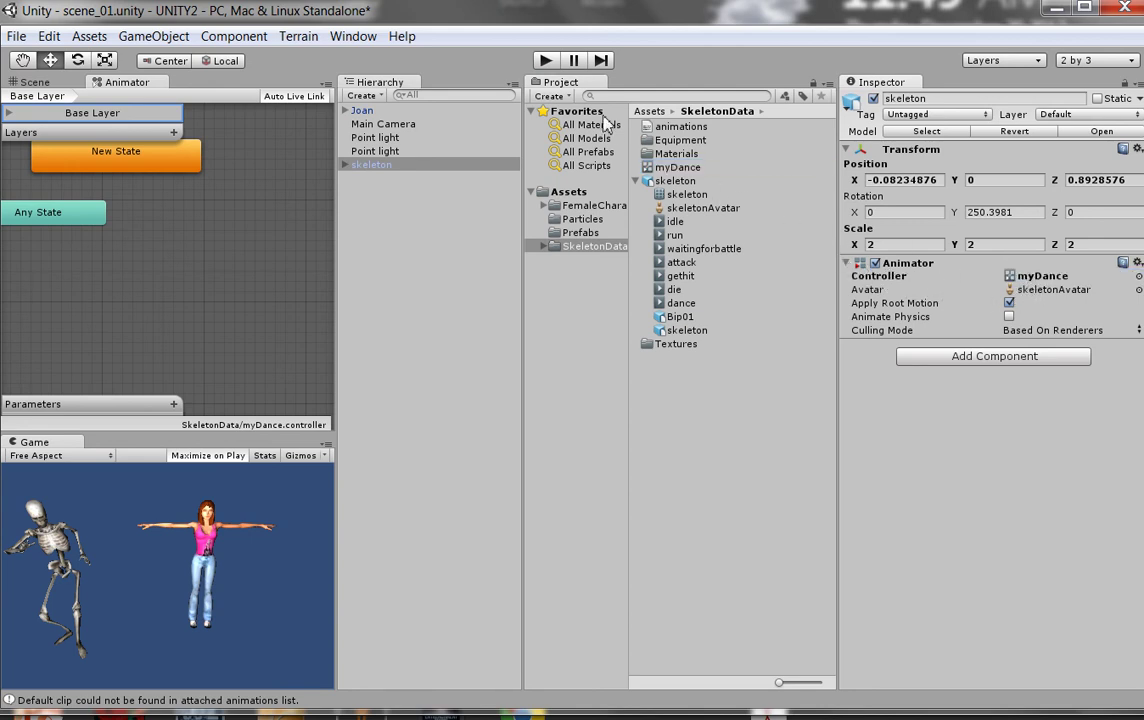
pyautogui.click(547, 62)
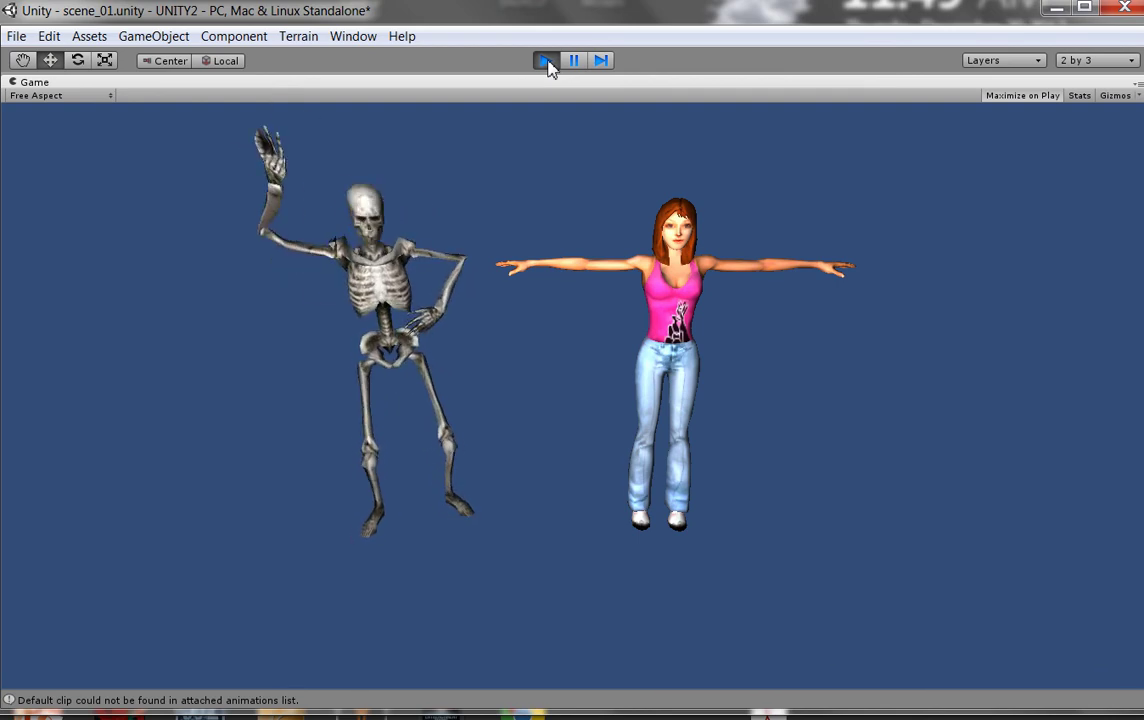
pyautogui.click(546, 61)
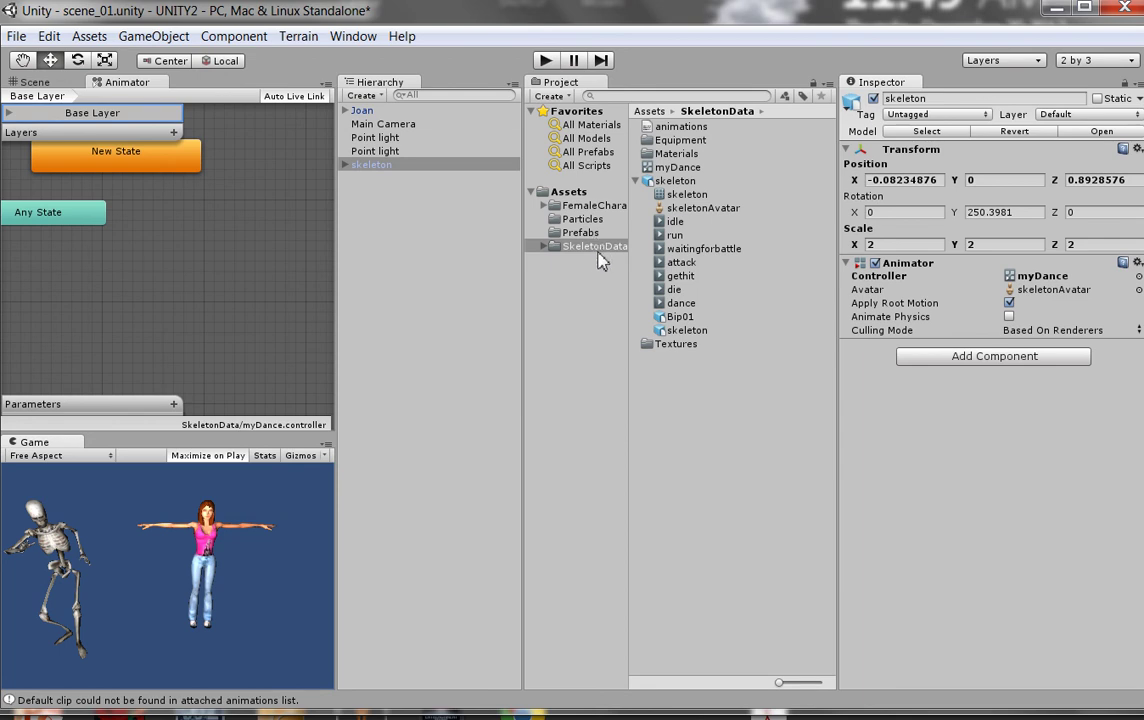
# Change Joan's model rig in FemaleCharacterPack to Humanoid, apply it, and start avatar configuration
pyautogui.click(590, 206)
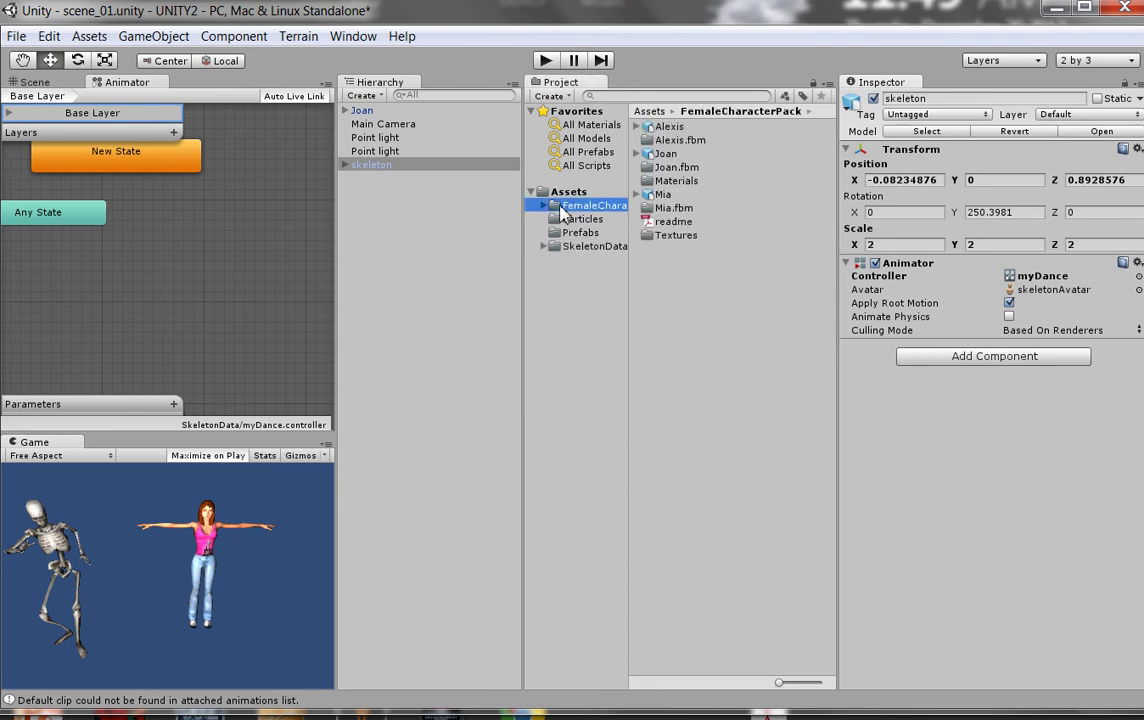
pyautogui.click(655, 154)
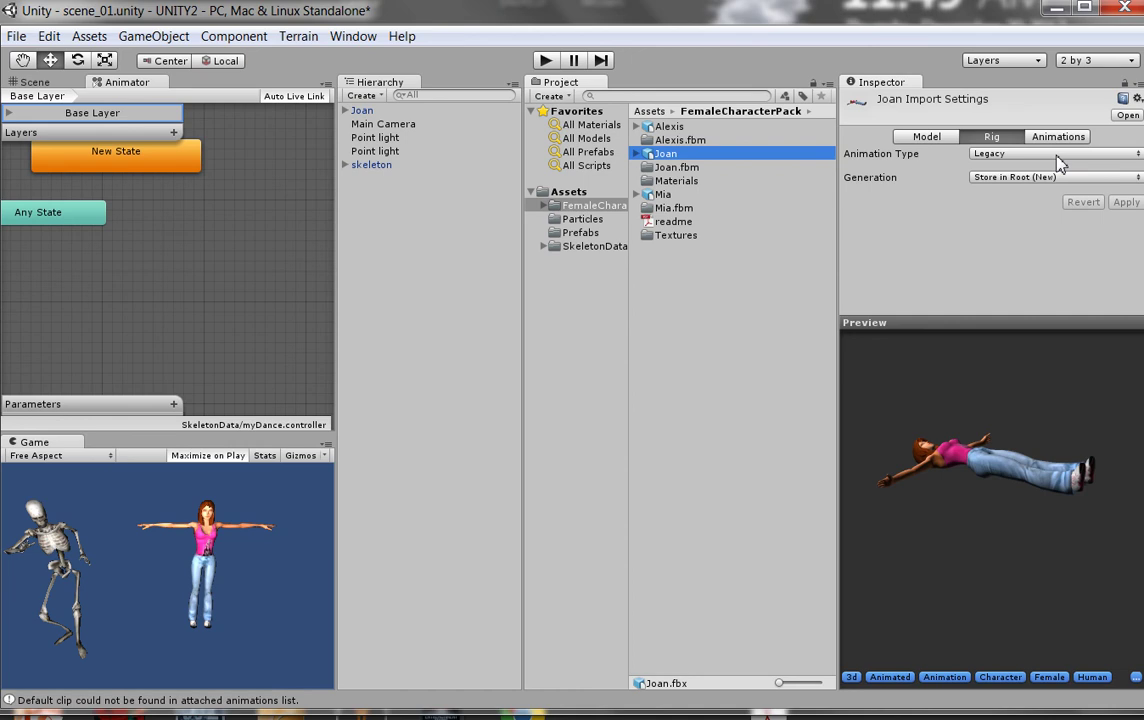
pyautogui.click(1060, 163)
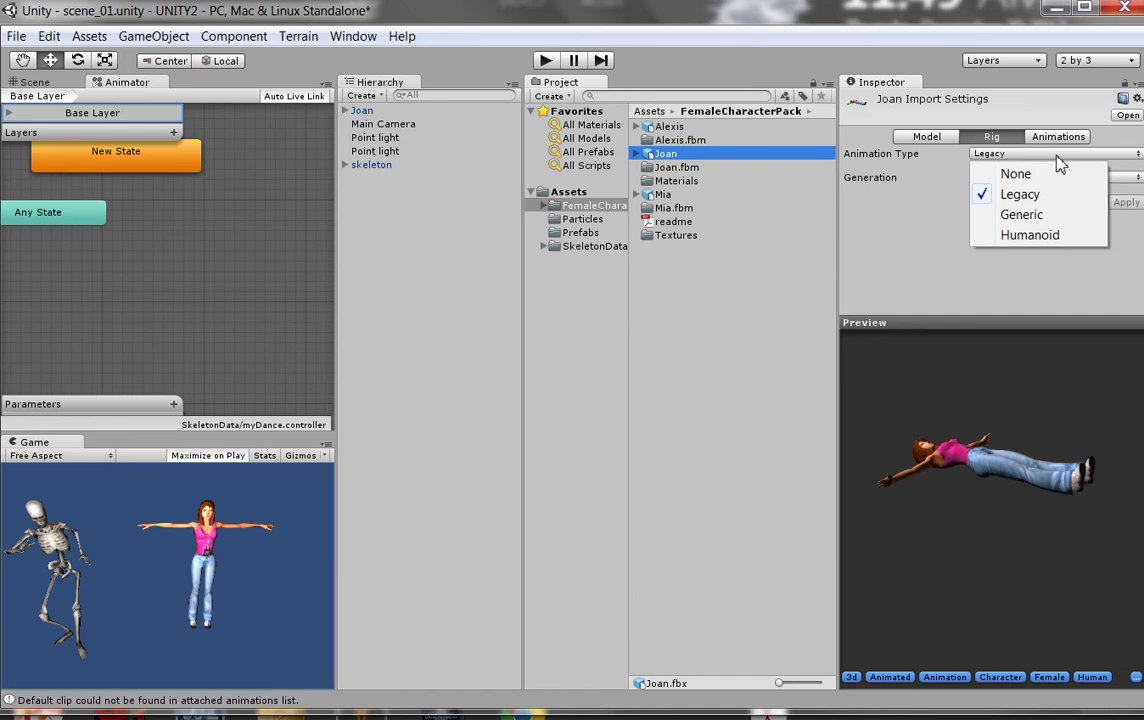
pyautogui.click(1053, 243)
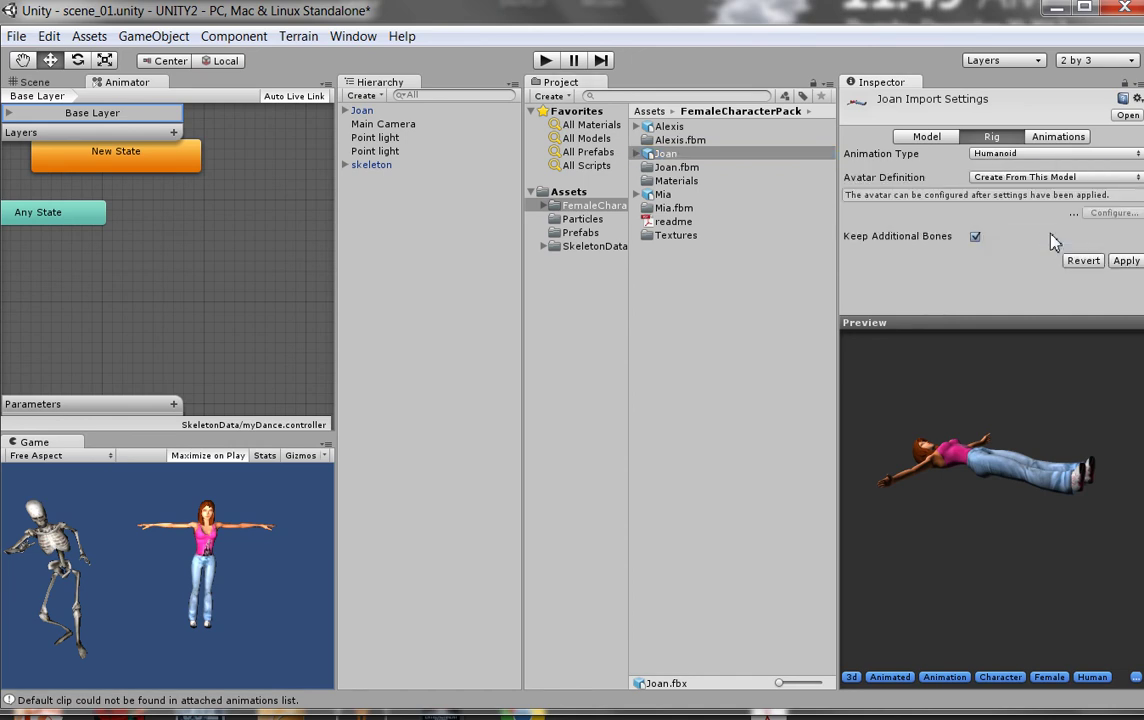
pyautogui.click(1130, 263)
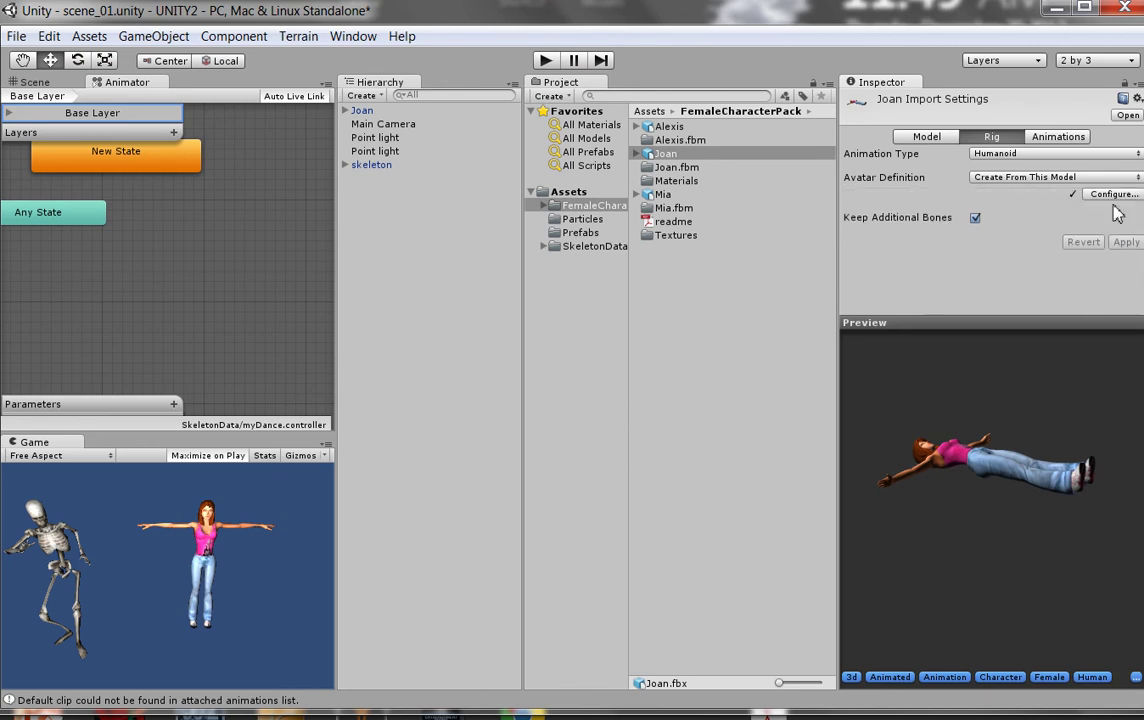
pyautogui.click(1113, 195)
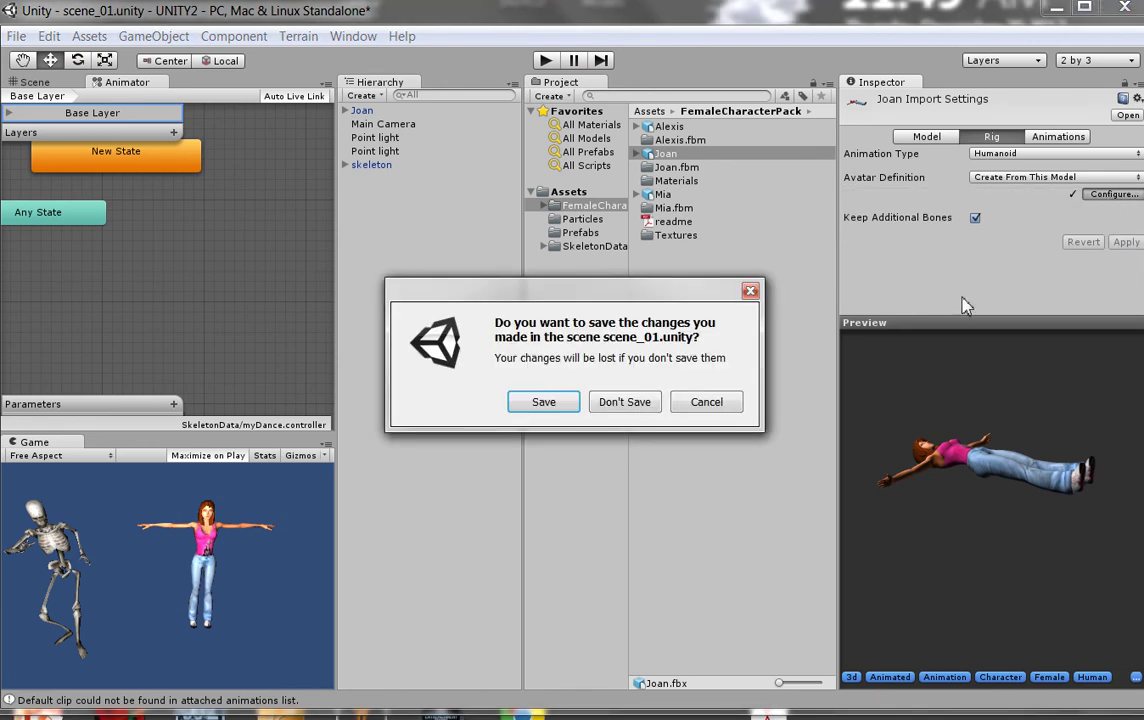
# Save scene_01, then automap Joan's avatar bones, enforce a T-pose and finish configuring
pyautogui.click(548, 406)
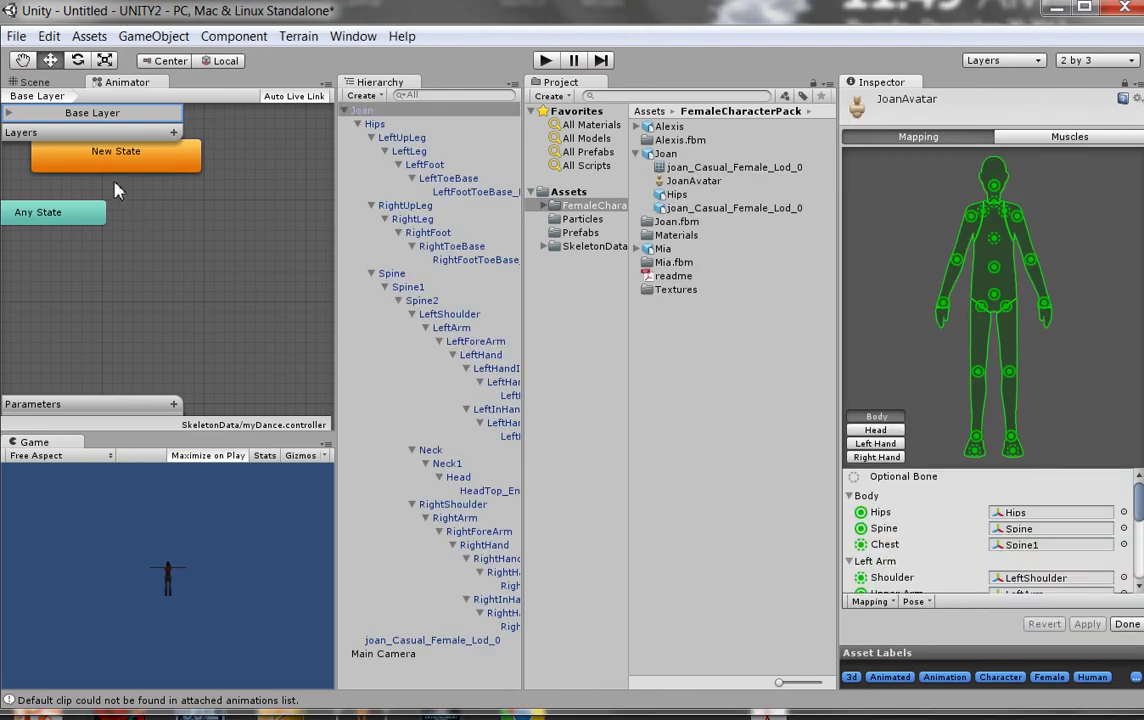
pyautogui.click(43, 84)
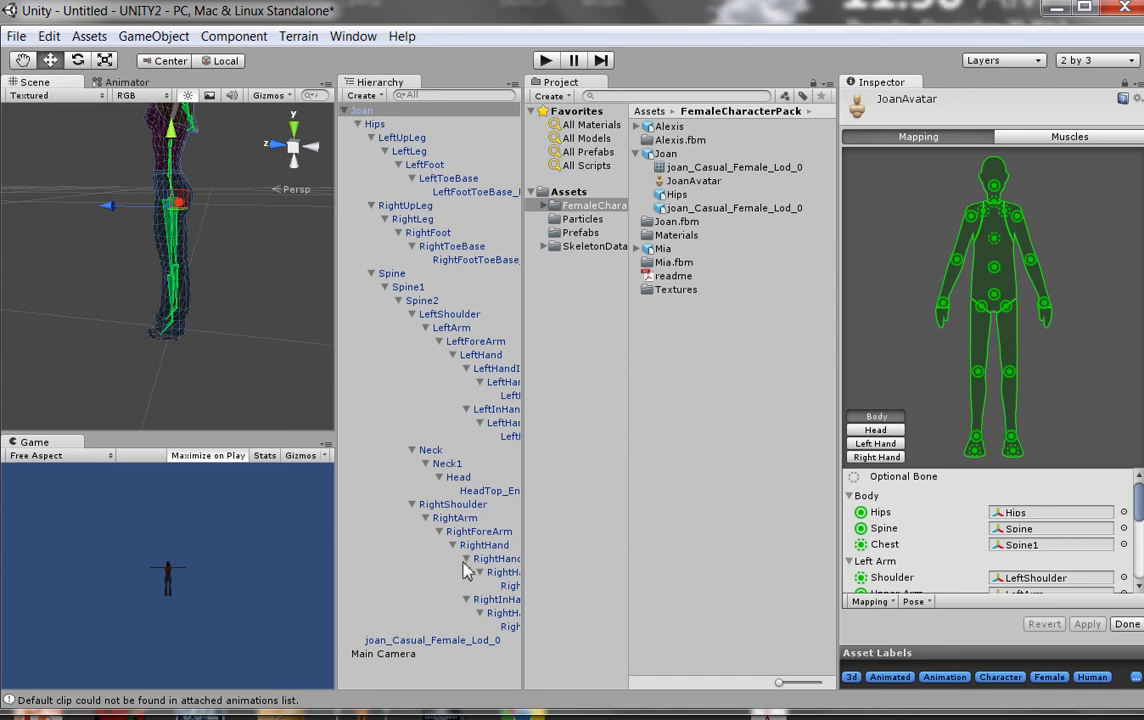
pyautogui.click(870, 602)
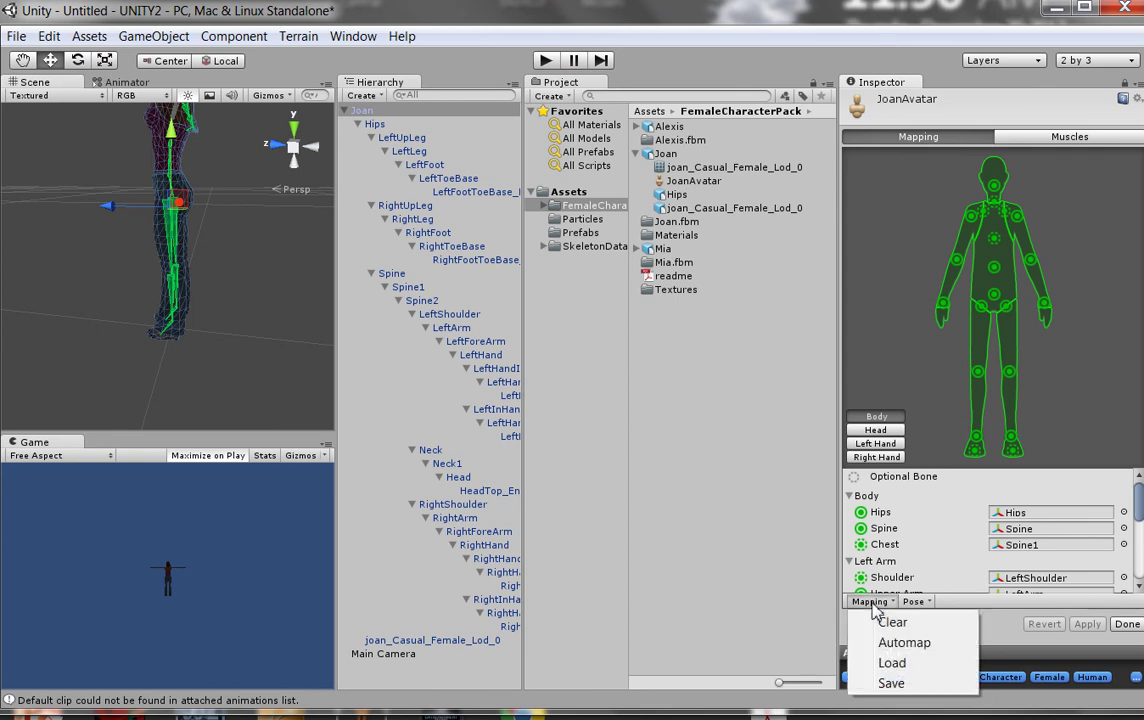
pyautogui.click(904, 645)
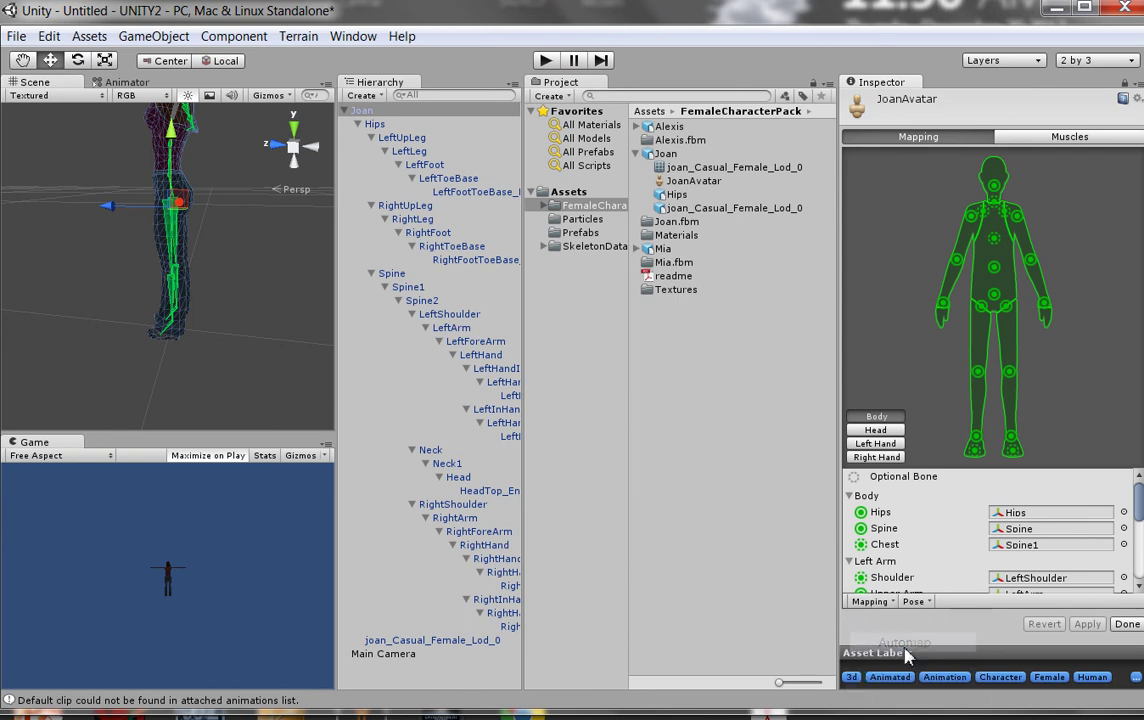
pyautogui.click(915, 603)
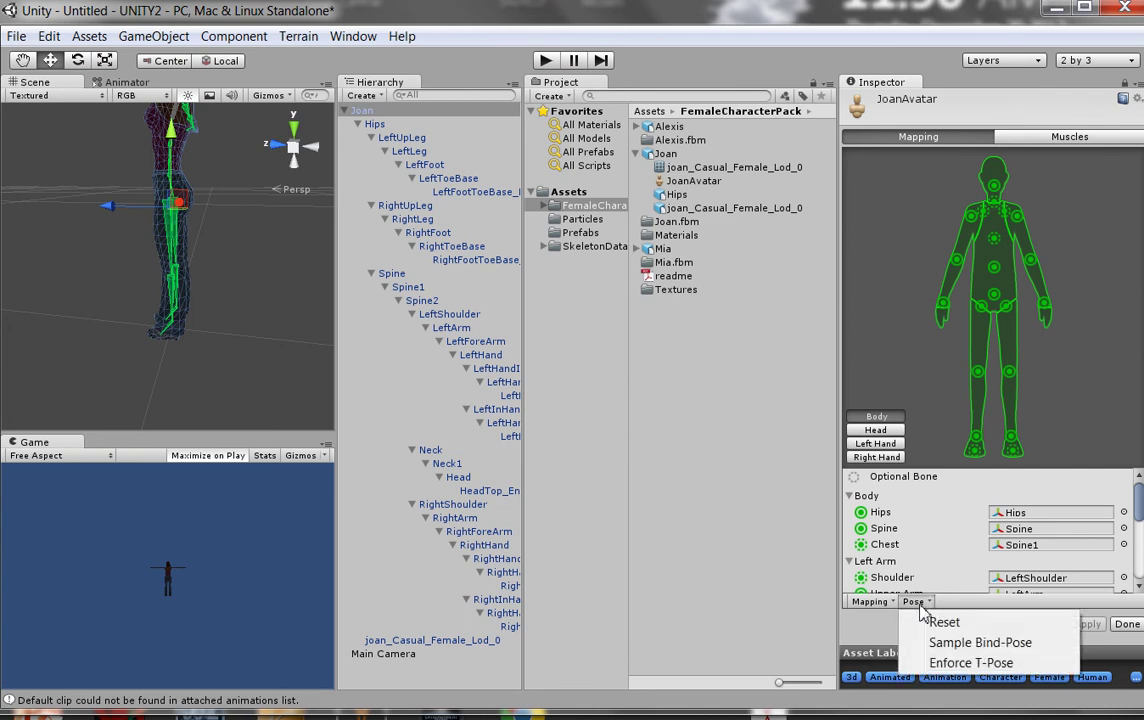
pyautogui.click(957, 666)
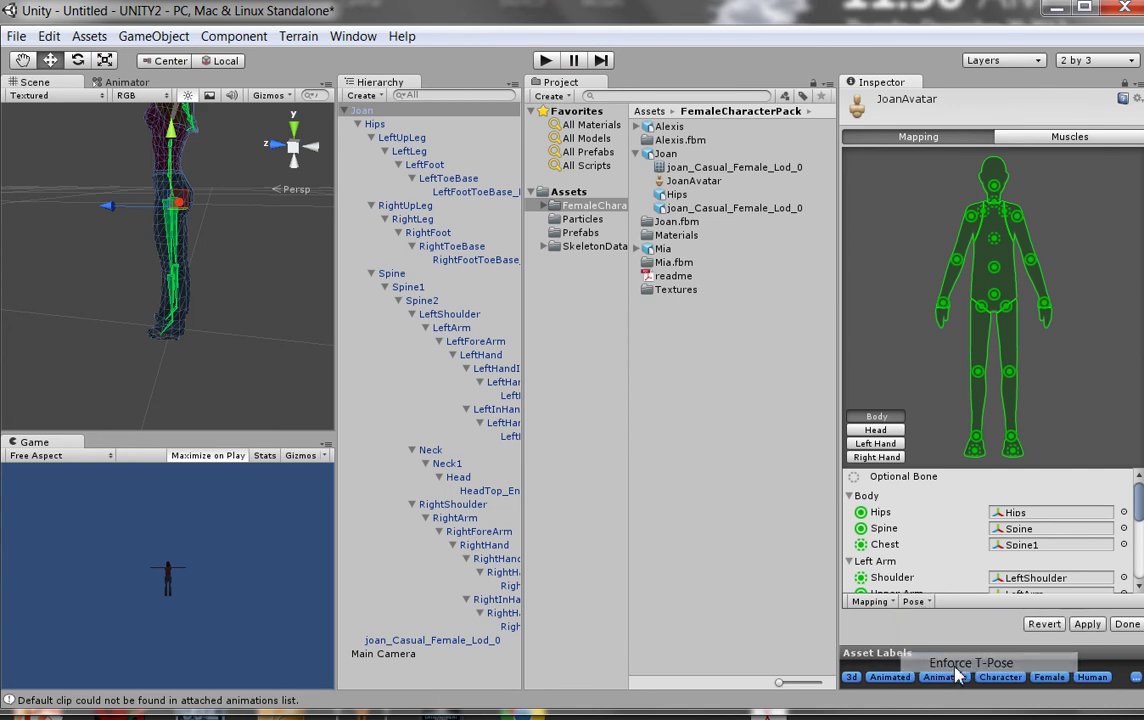
pyautogui.click(1127, 624)
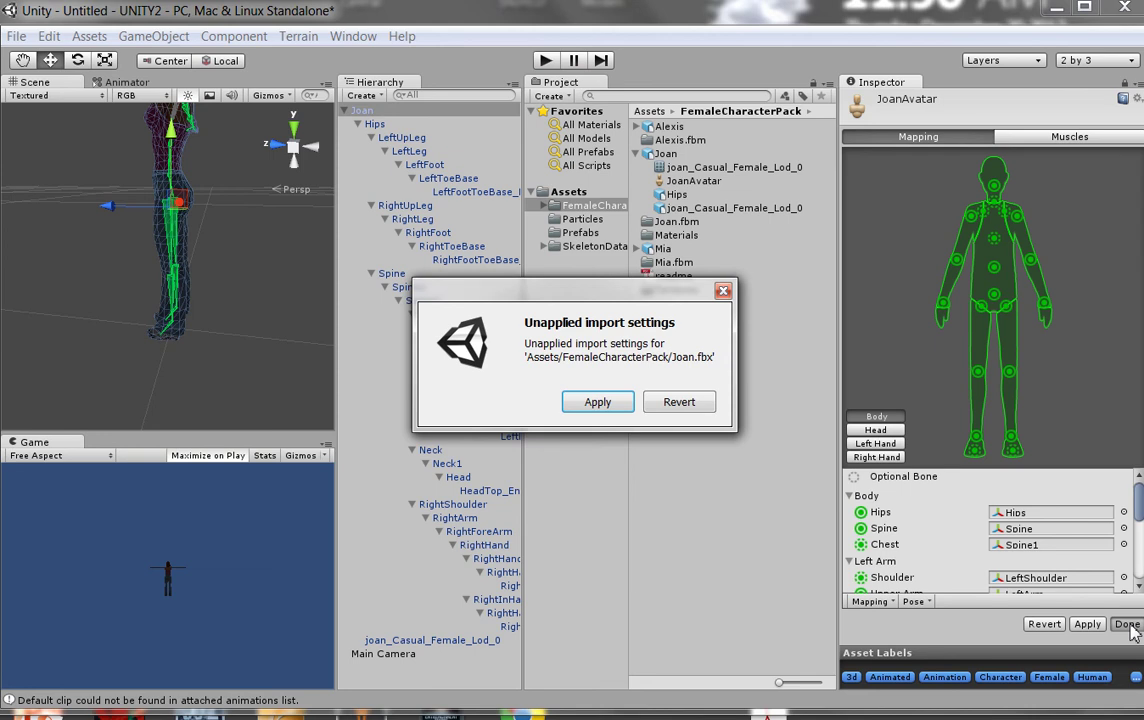
pyautogui.click(595, 404)
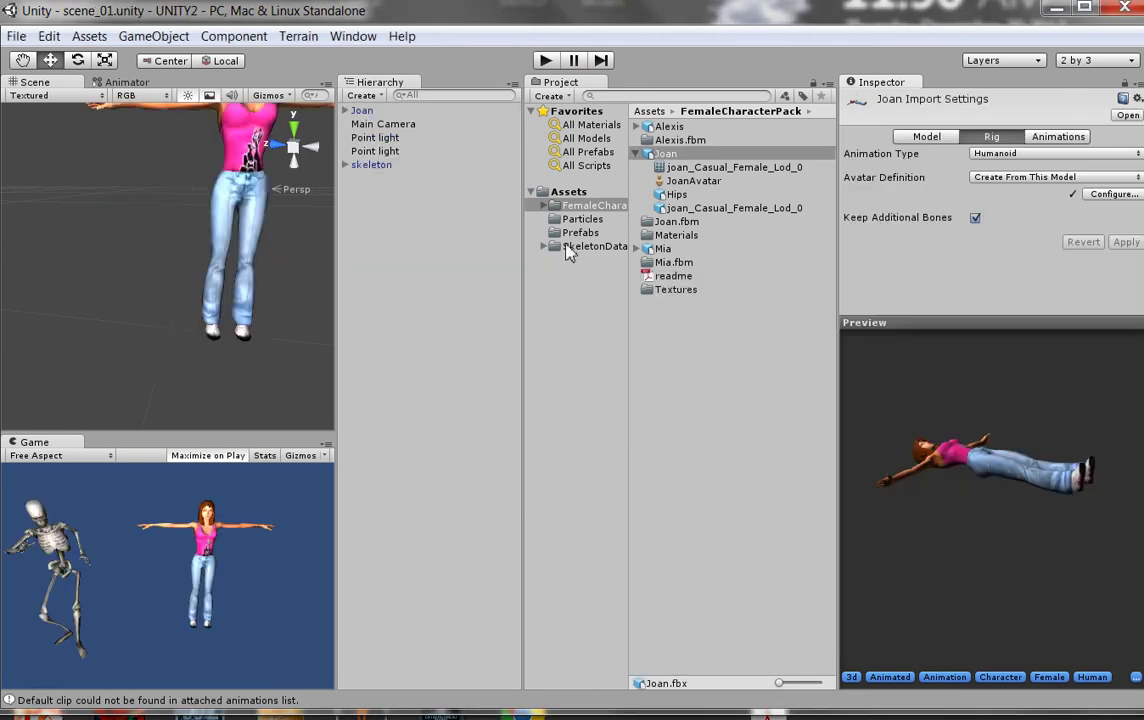
pyautogui.click(545, 60)
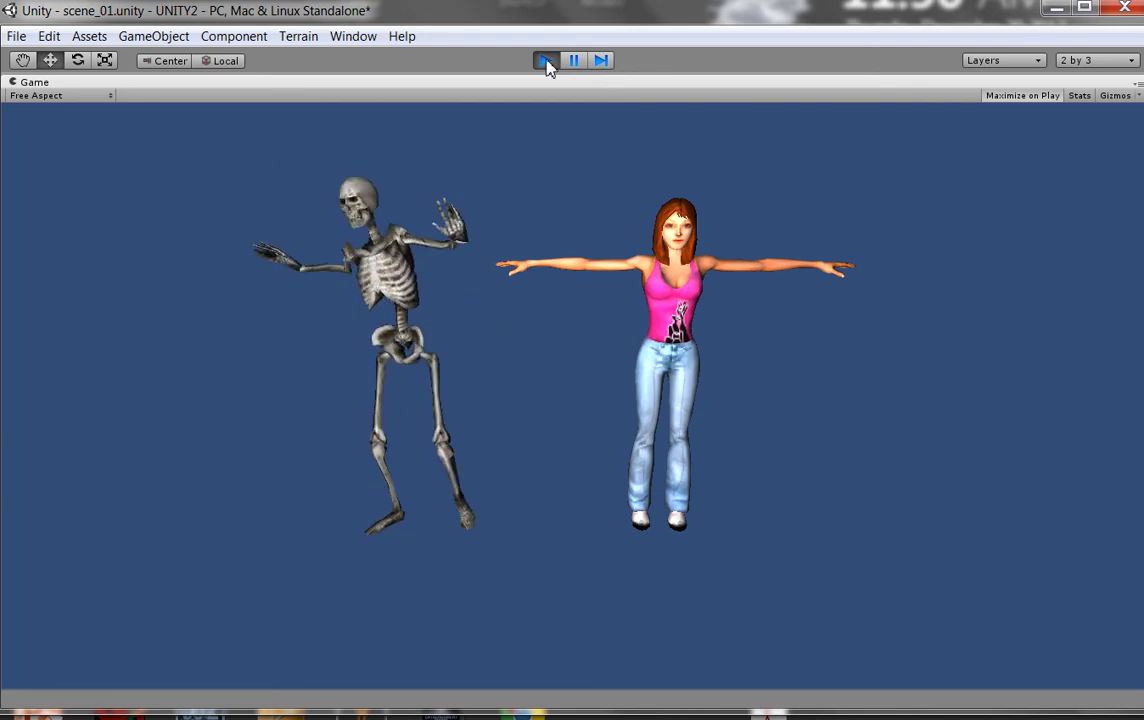
pyautogui.click(545, 61)
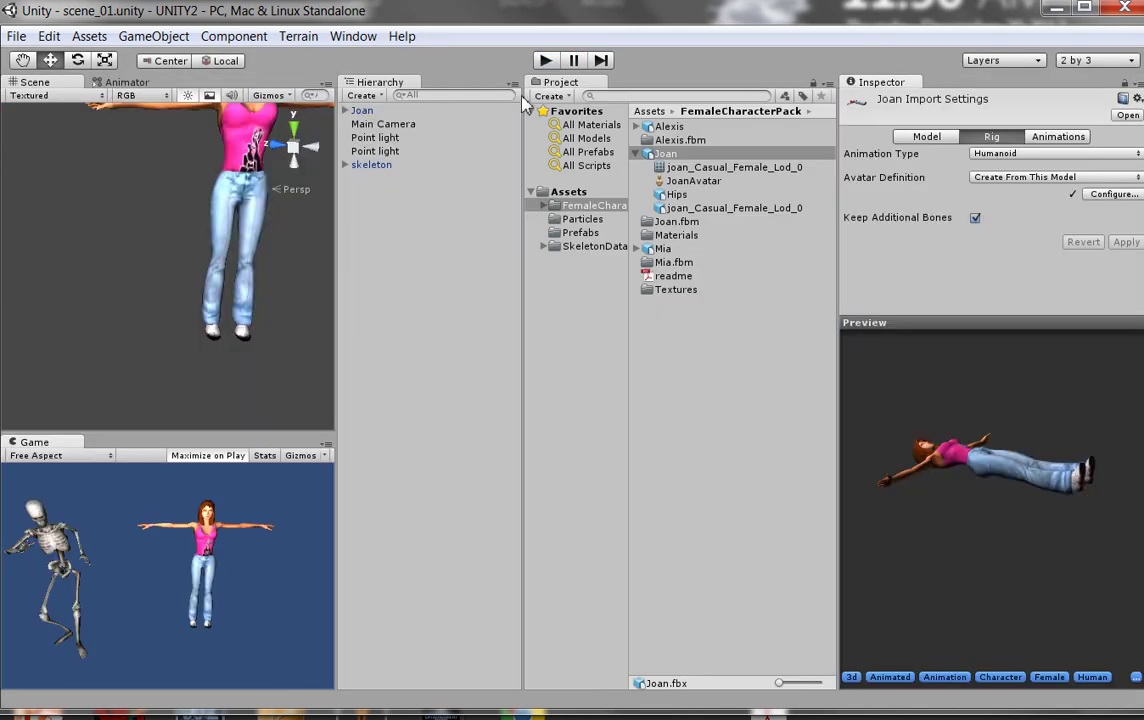
# Assign the myDance controller from SkeletonData to Joan's Animator
pyautogui.click(362, 111)
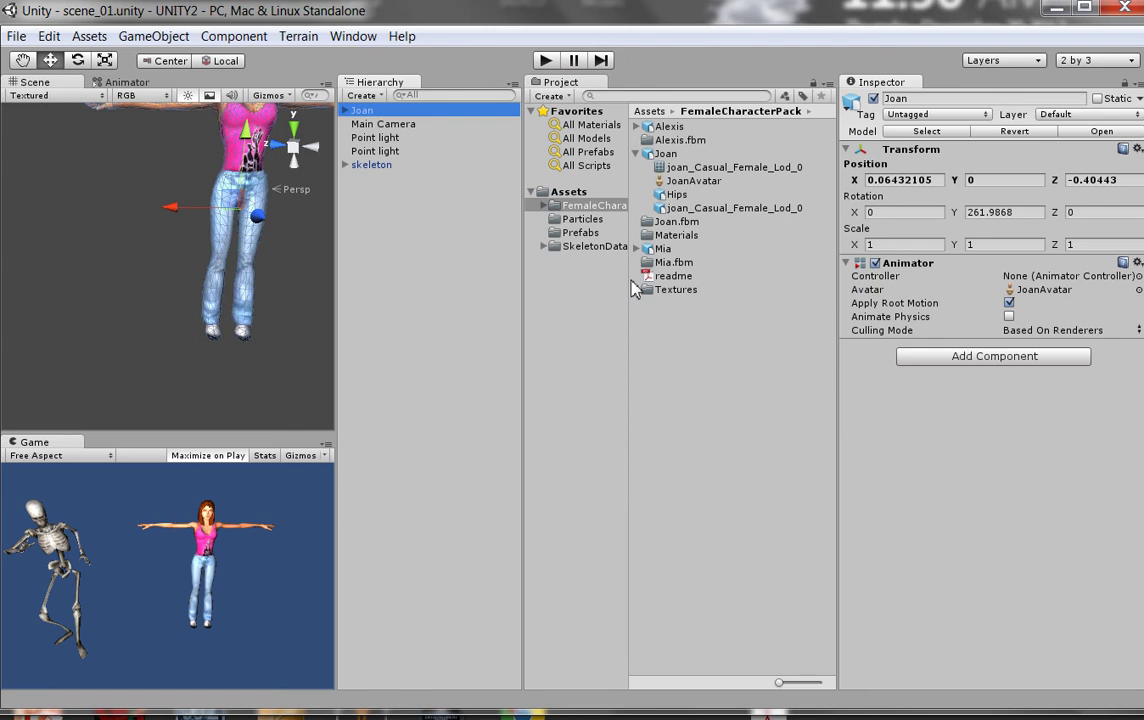
pyautogui.click(558, 252)
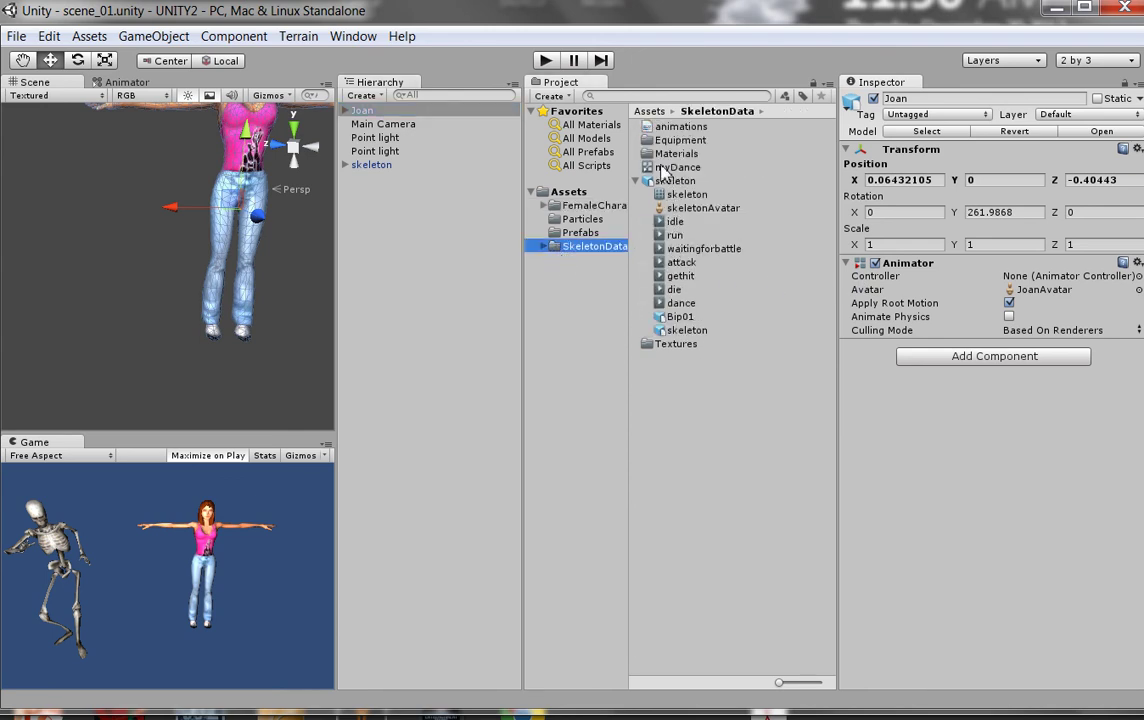
pyautogui.moveTo(663, 168); pyautogui.dragTo(996, 281)
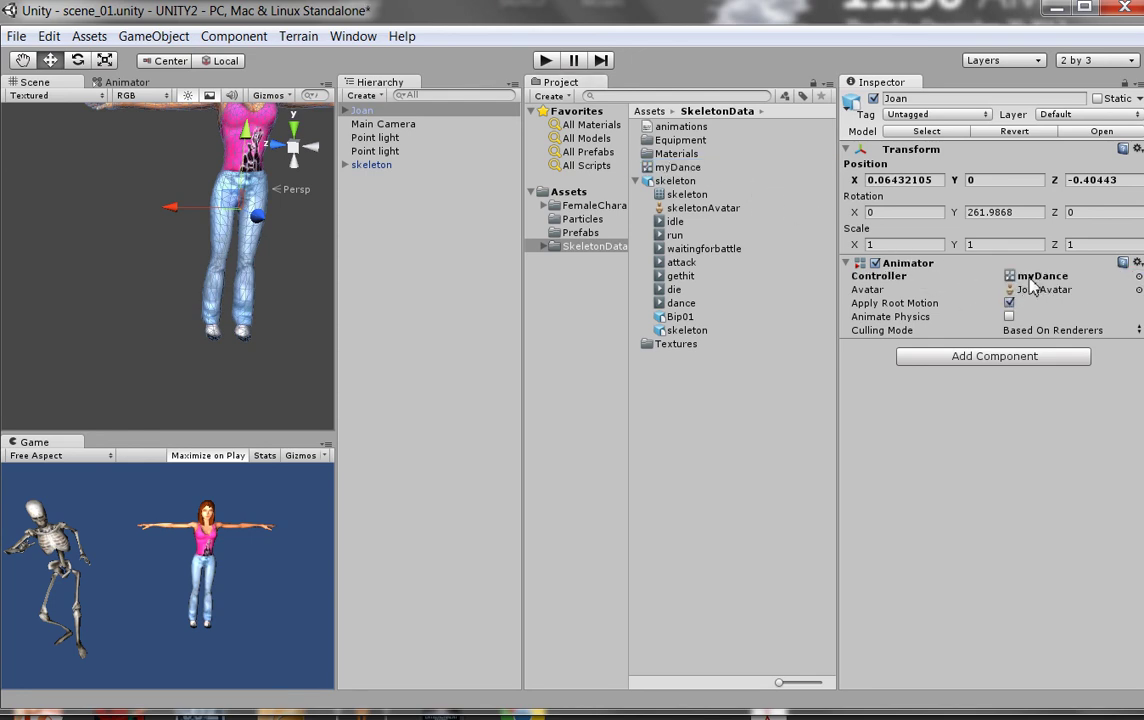
pyautogui.click(545, 61)
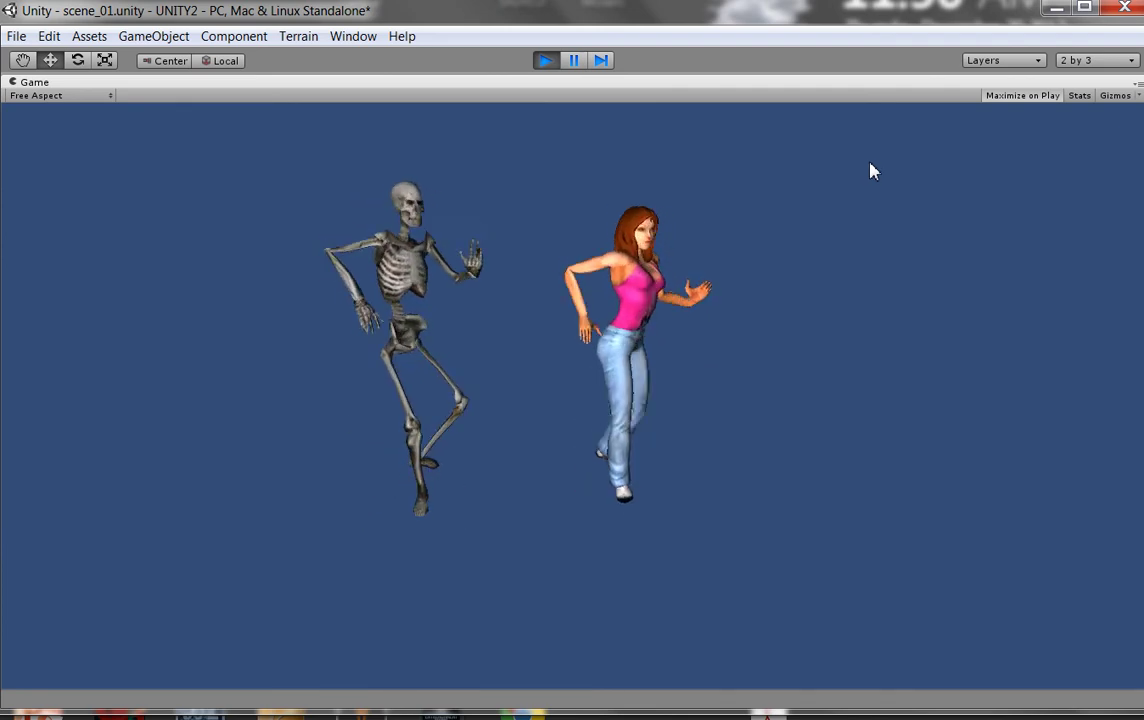
pyautogui.click(544, 61)
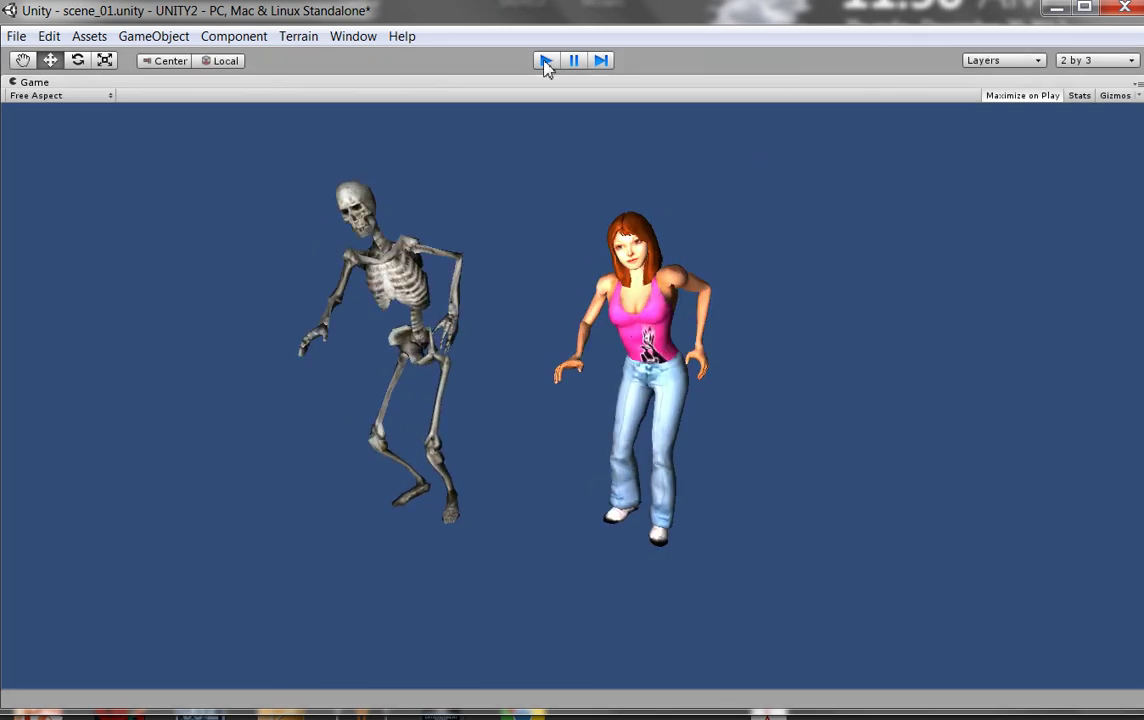